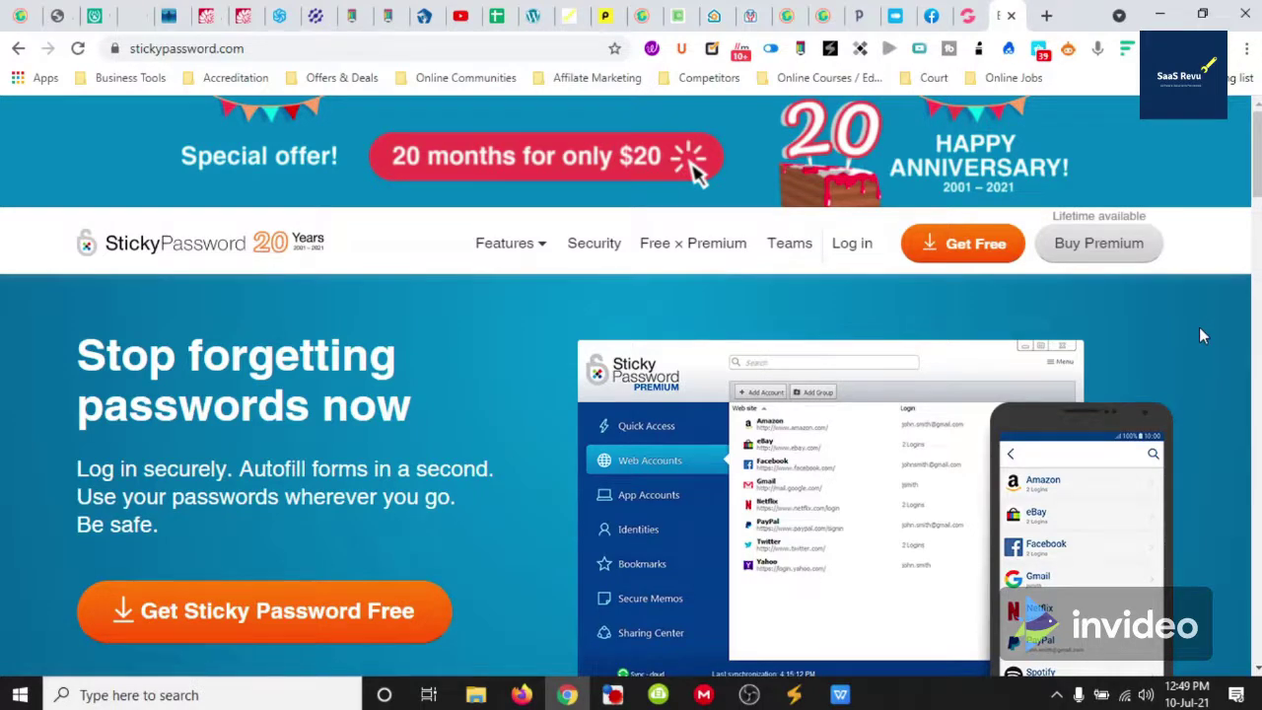
Scroll the homepage down to the feature grid on encrypted sync, 17 browsers and AES-256 encryption
{"action": "scroll", "coordinate": [1201, 336], "scroll_direction": "down", "scroll_amount": 5}
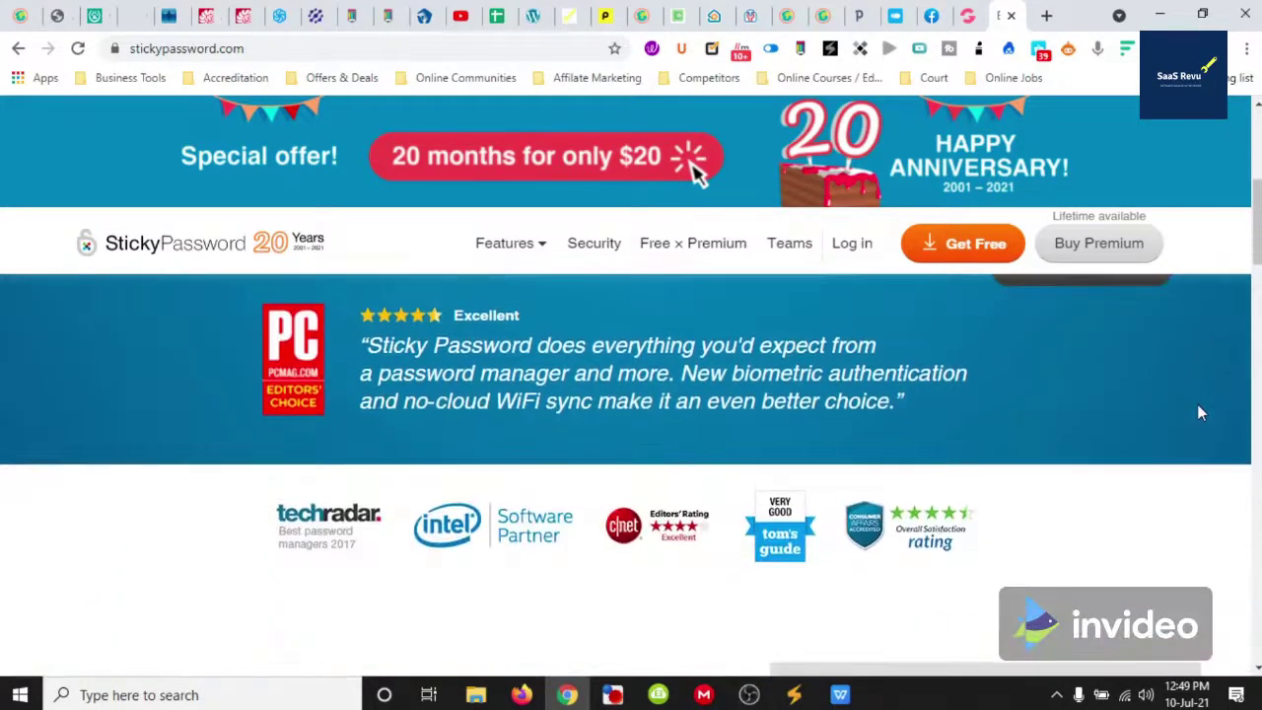
{"action": "scroll", "coordinate": [1201, 413], "scroll_direction": "down", "scroll_amount": 5}
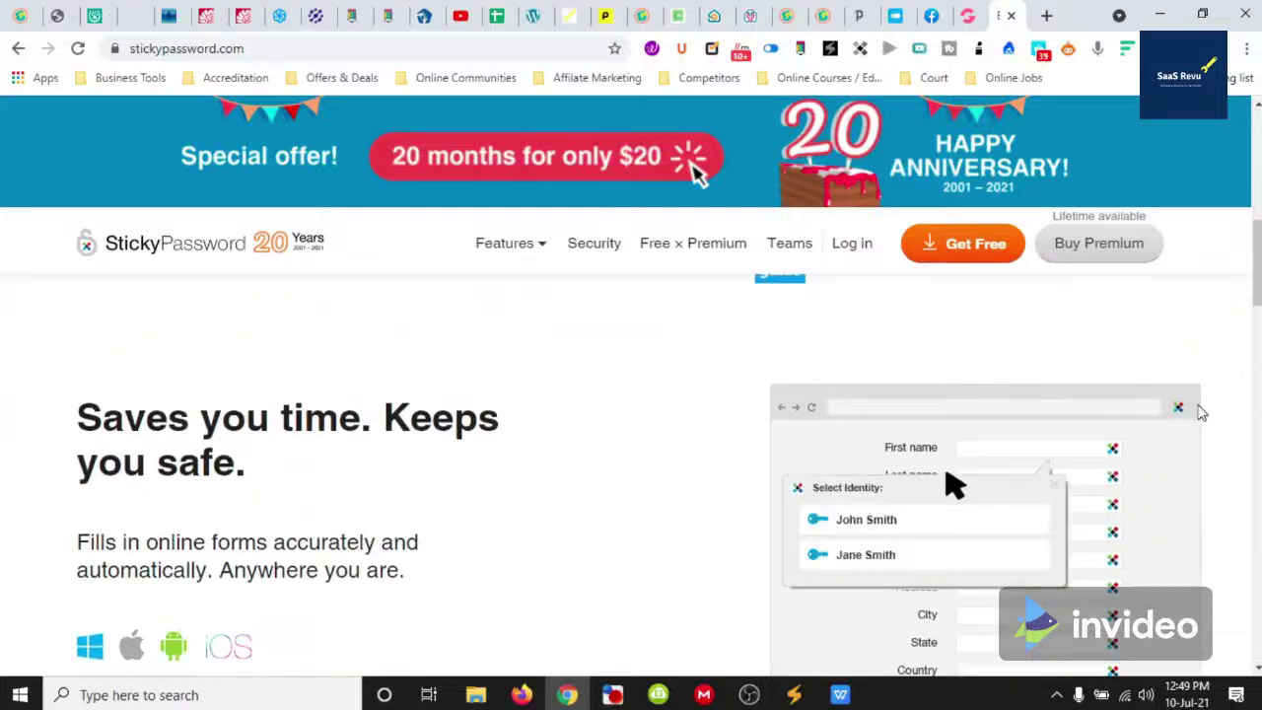
{"action": "scroll", "coordinate": [1201, 413], "scroll_direction": "down", "scroll_amount": 5}
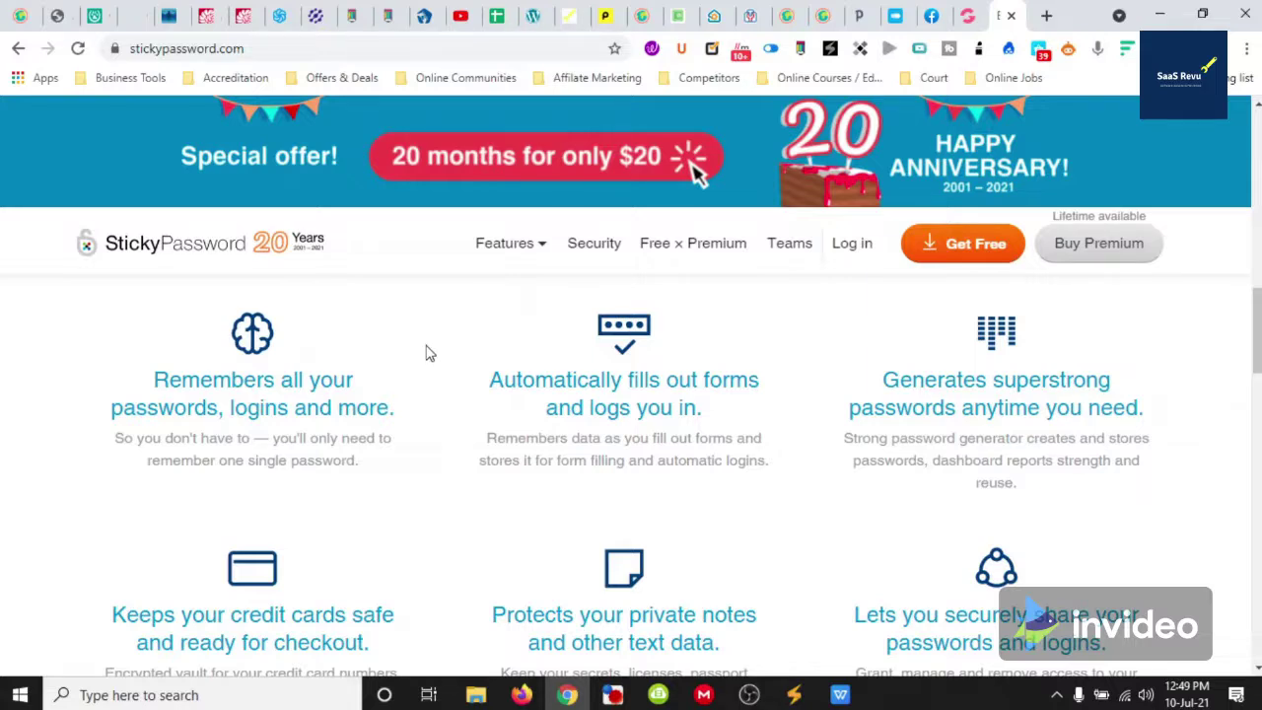
{"action": "scroll", "coordinate": [429, 353], "scroll_direction": "down", "scroll_amount": 2}
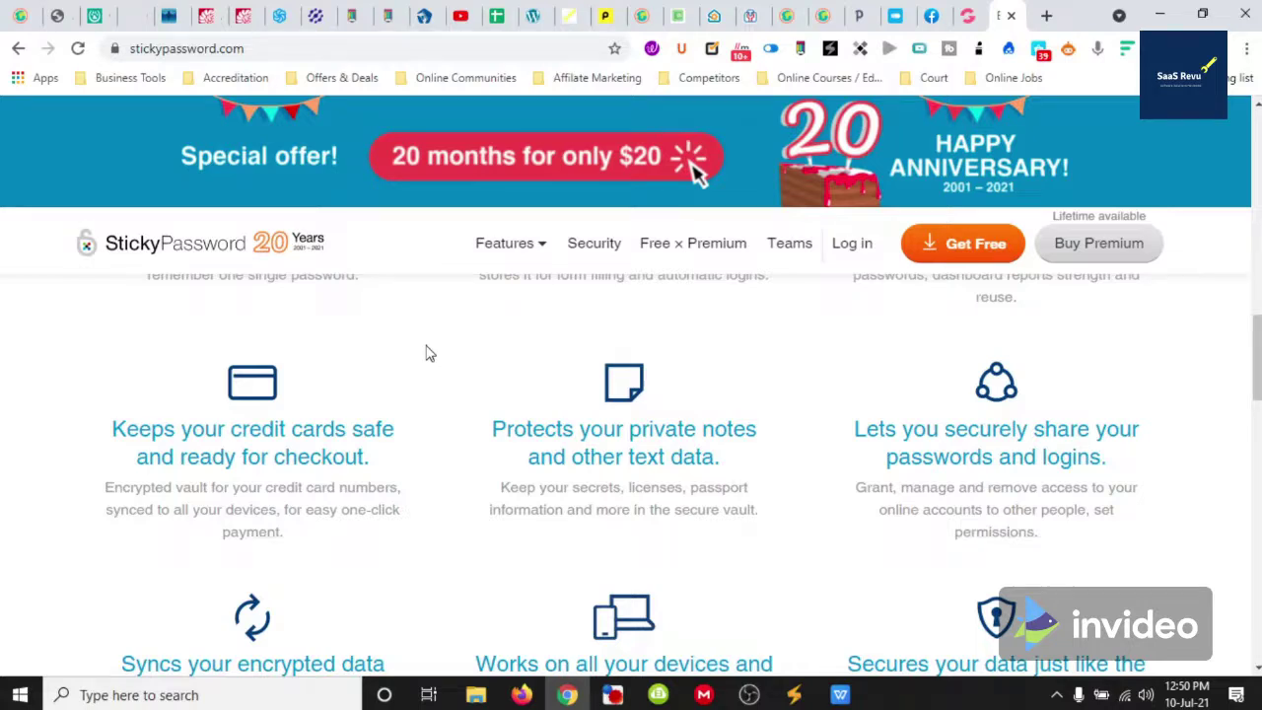
{"action": "scroll", "coordinate": [426, 353], "scroll_direction": "down", "scroll_amount": 1}
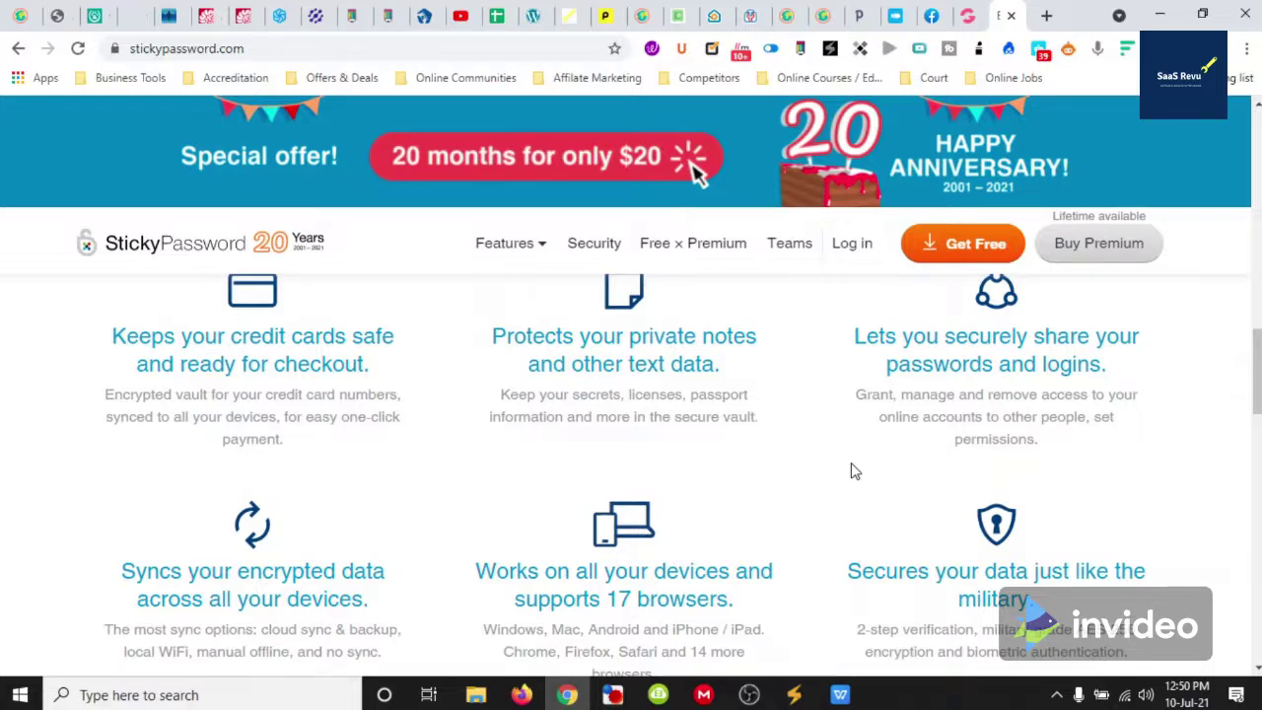
{"action": "scroll", "coordinate": [848, 466], "scroll_direction": "down", "scroll_amount": 1}
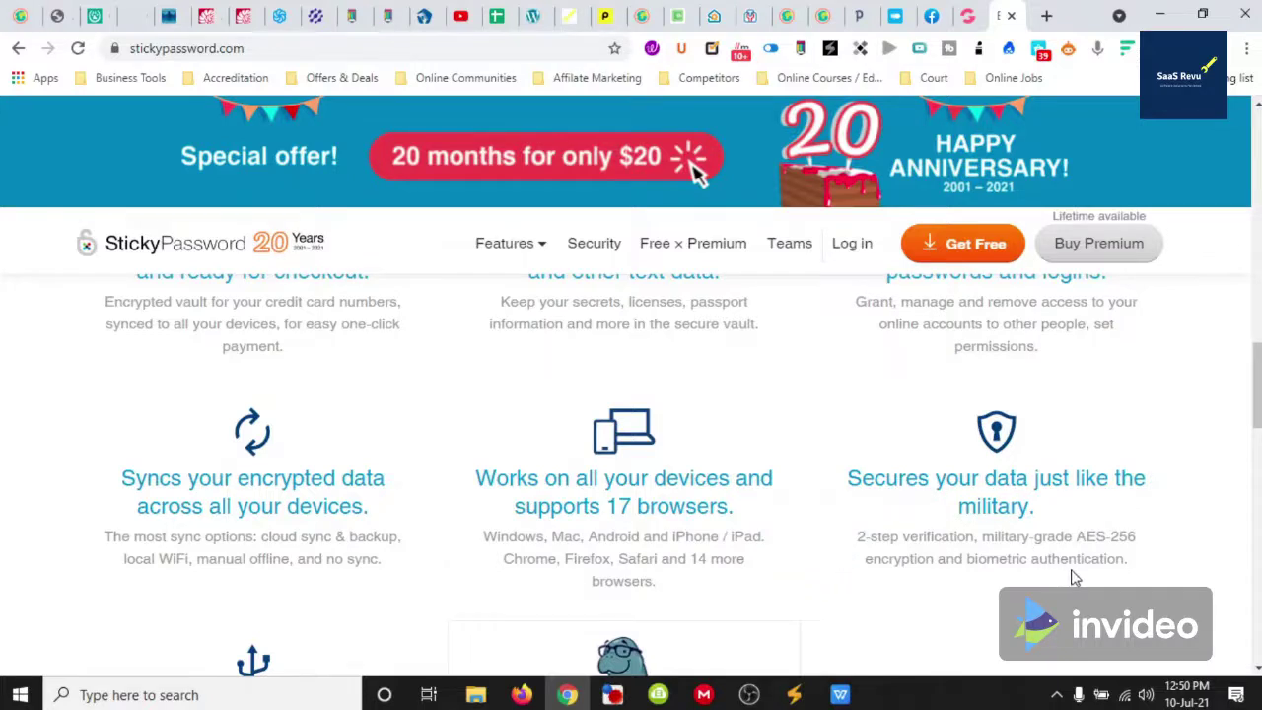
Scroll past the USB and manatee cards to the free download offer, then reveal hidden tray icons
{"action": "scroll", "coordinate": [1098, 572], "scroll_direction": "down", "scroll_amount": 1}
{"action": "scroll", "coordinate": [947, 520], "scroll_direction": "down", "scroll_amount": 1}
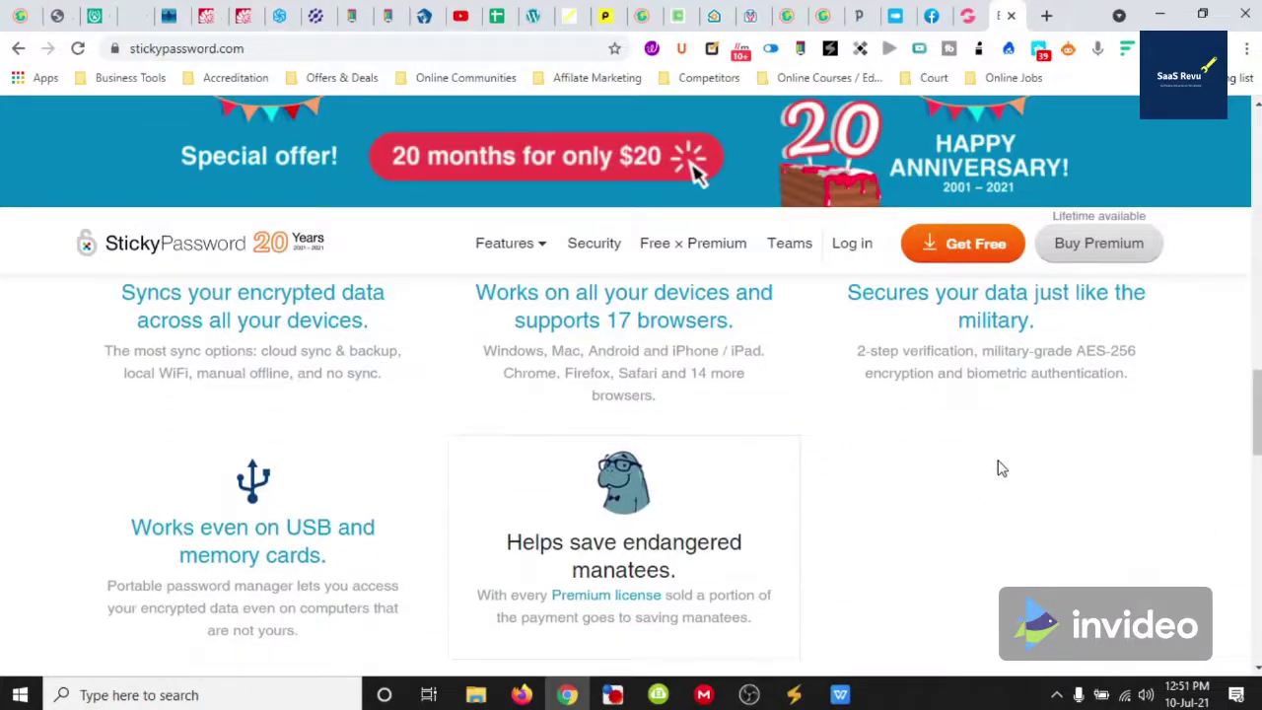
{"action": "scroll", "coordinate": [989, 441], "scroll_direction": "down", "scroll_amount": 1}
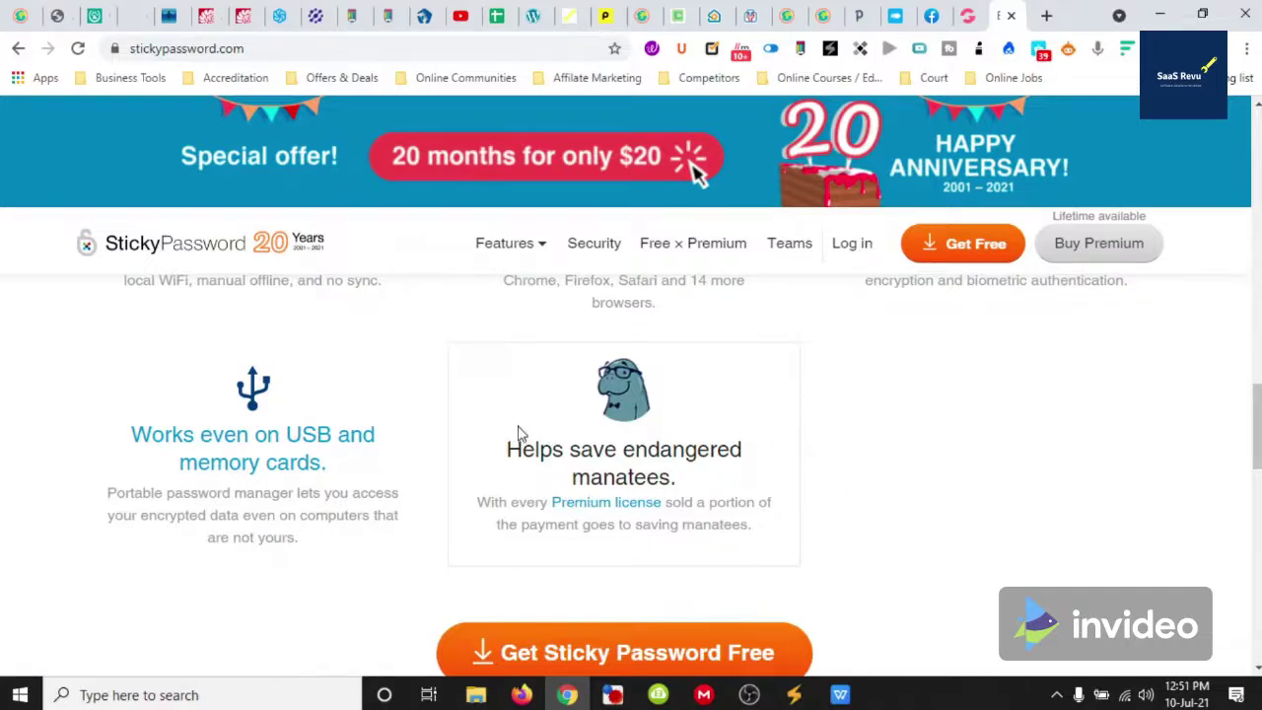
{"action": "left_click_drag", "start_coordinate": [507, 449], "coordinate": [625, 450]}
{"action": "left_click", "coordinate": [707, 482]}
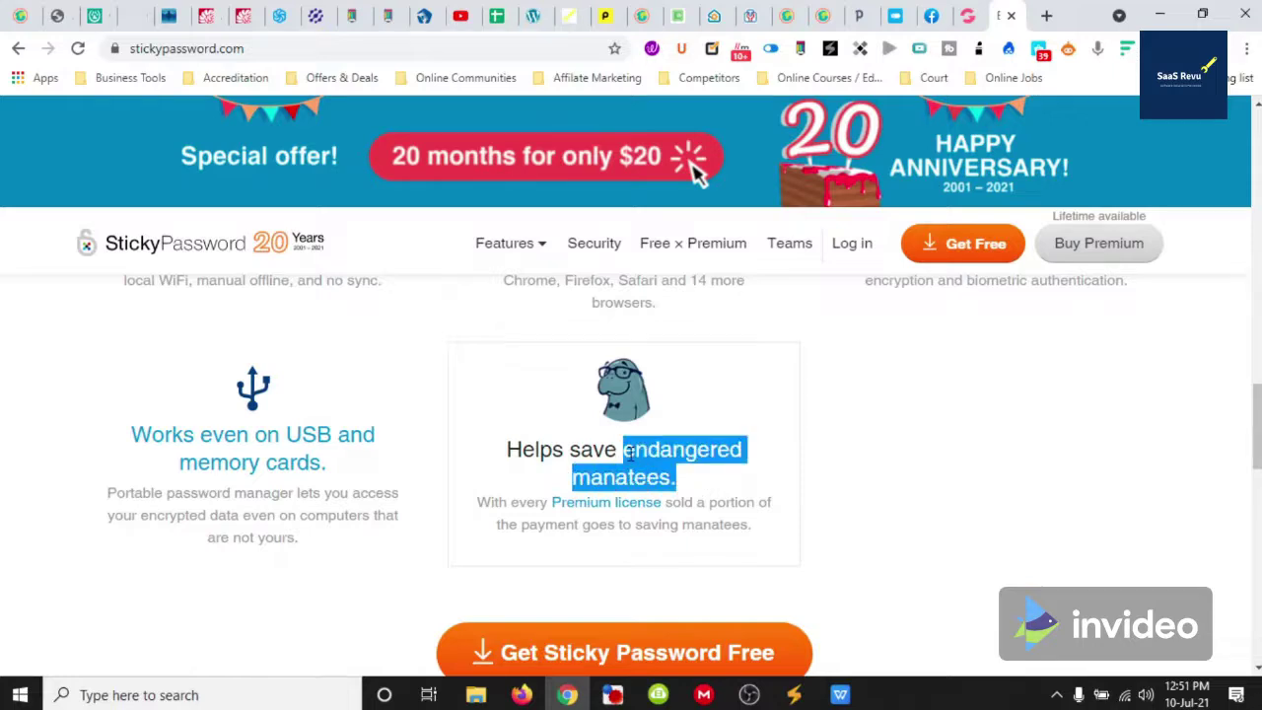
{"action": "left_click", "coordinate": [789, 471]}
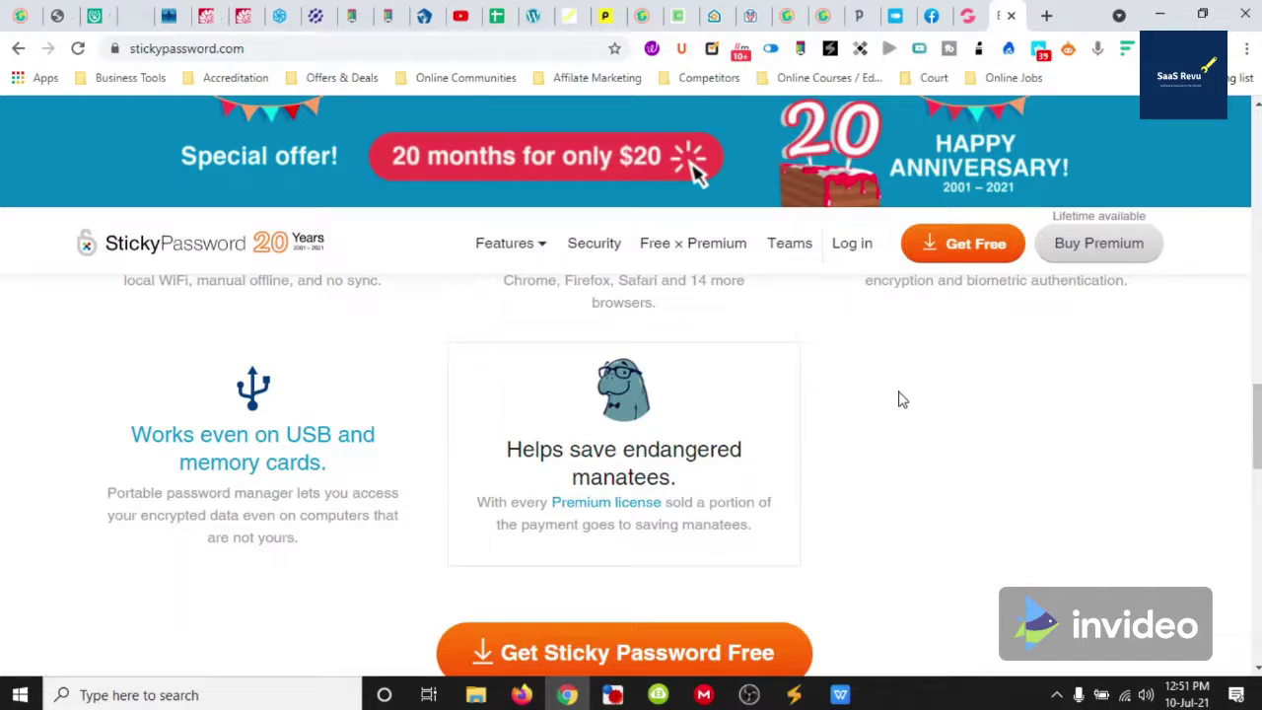
{"action": "scroll", "coordinate": [890, 411], "scroll_direction": "down", "scroll_amount": 1}
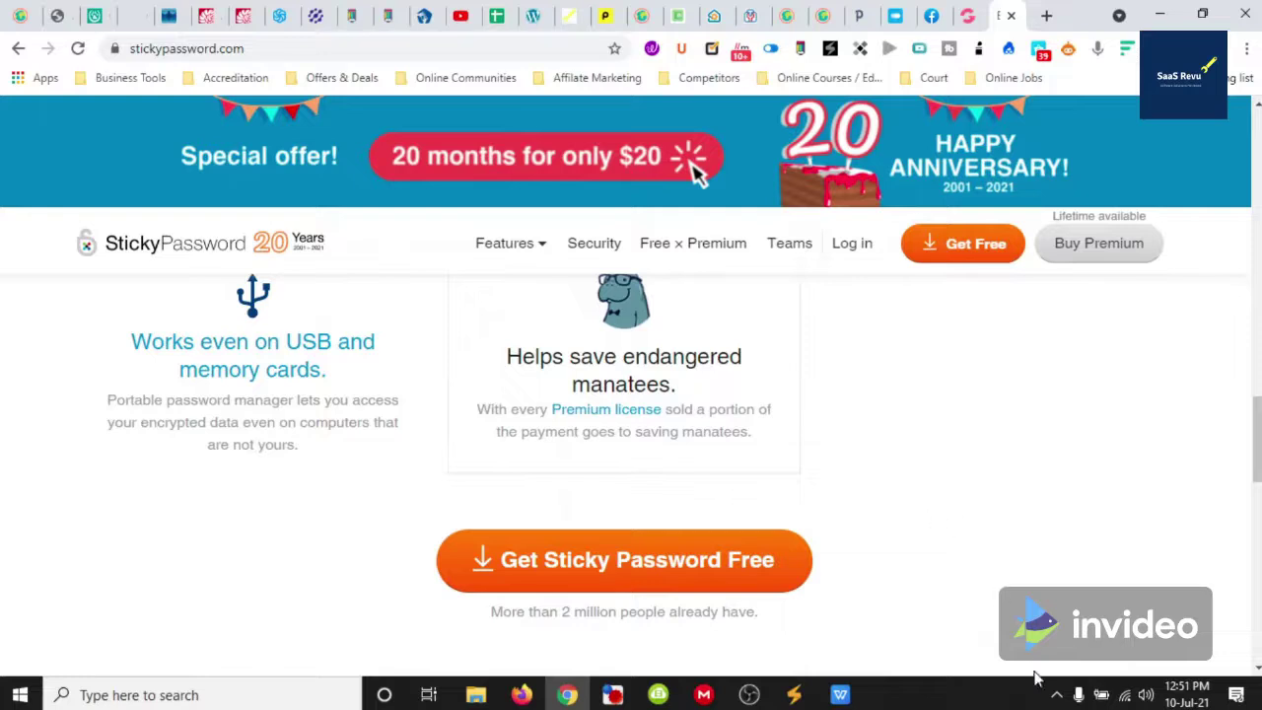
{"action": "left_click", "coordinate": [1058, 696]}
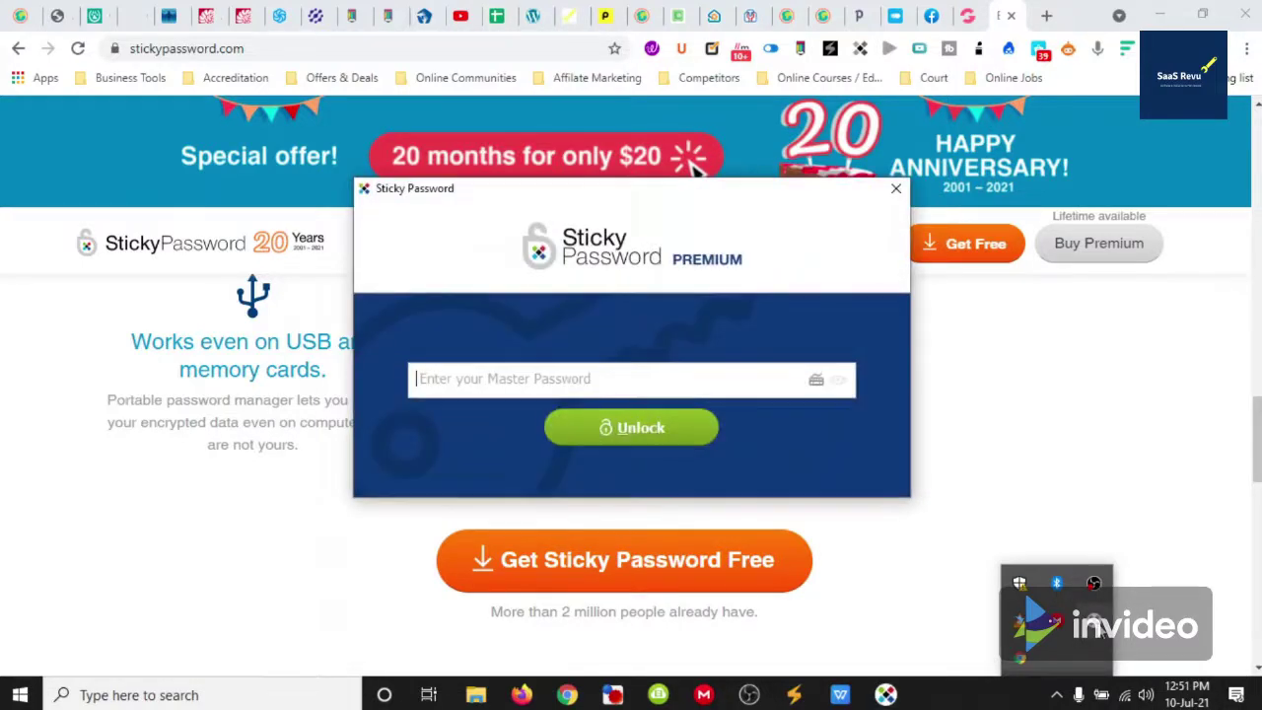
Focus the Sticky Password Premium unlock window with its empty master password field
{"action": "left_click", "coordinate": [472, 294]}
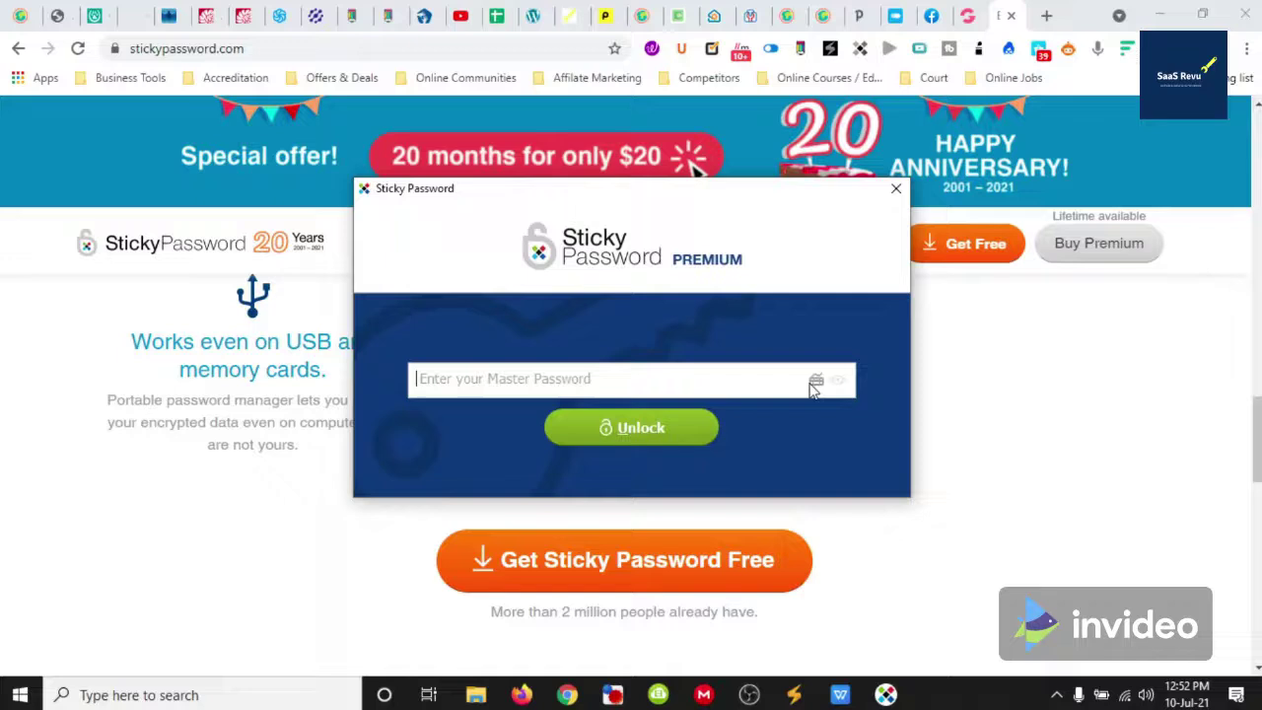
Enter two master password characters on the virtual keyboard and turn Anti spy off
{"action": "left_click", "coordinate": [817, 383]}
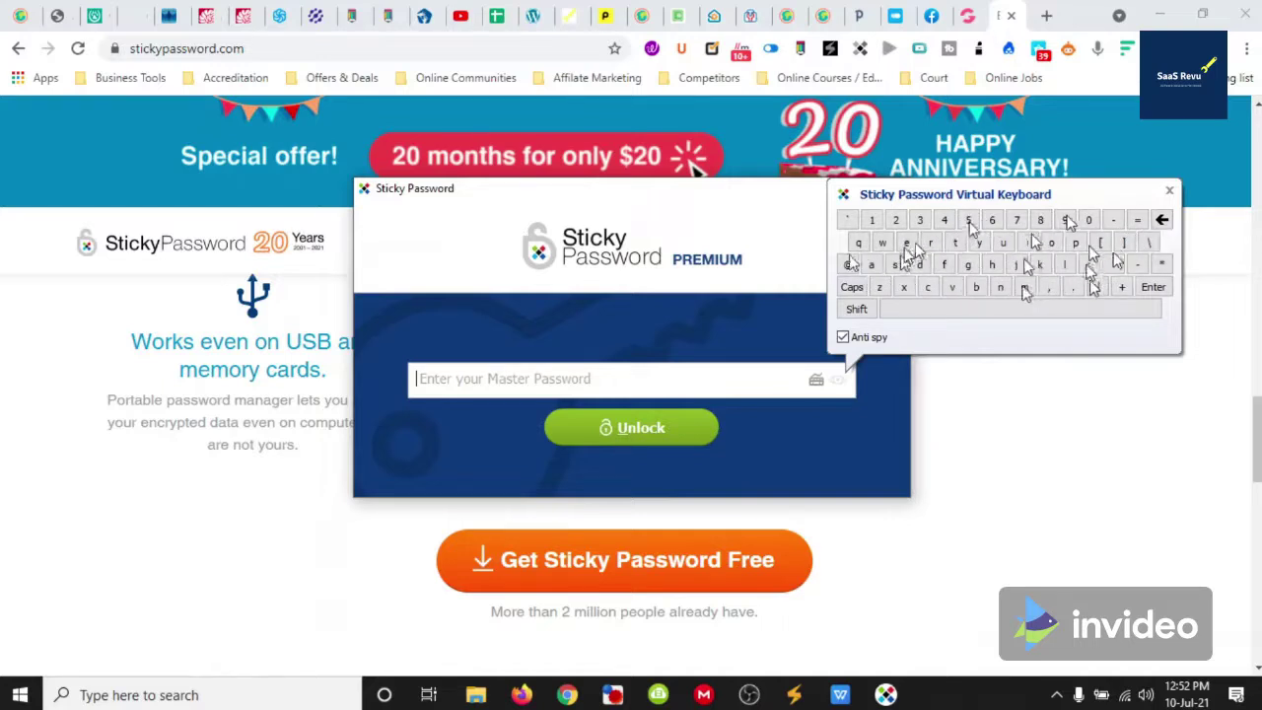
{"action": "left_click", "coordinate": [944, 225]}
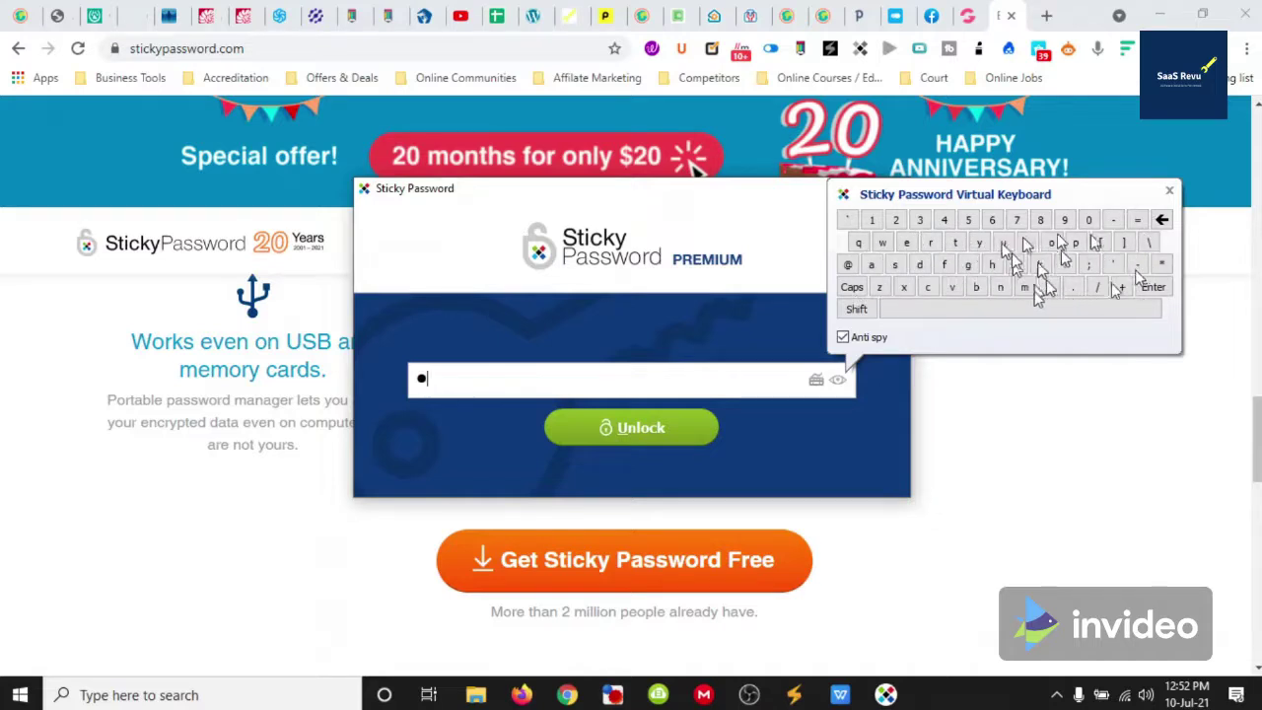
{"action": "left_click", "coordinate": [1098, 270]}
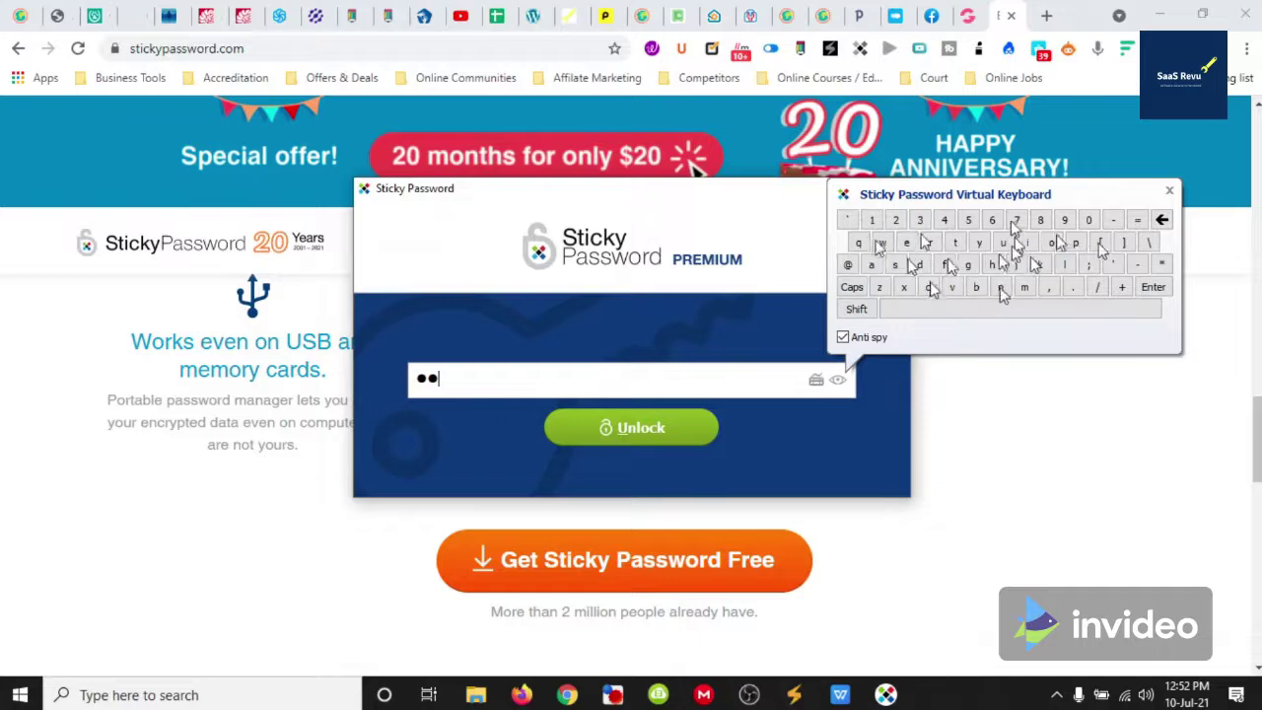
{"action": "left_click", "coordinate": [844, 337]}
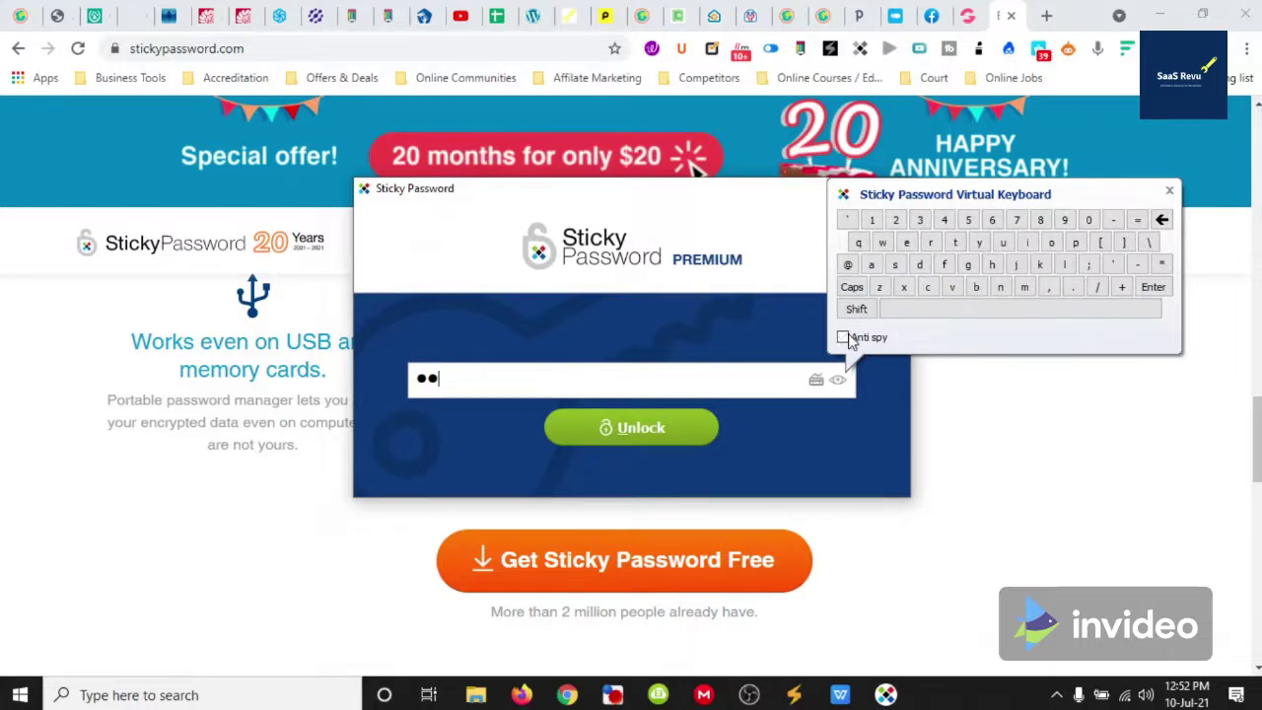
Close the virtual keyboard, re-enter the master password, and unlock the vault
{"action": "left_click", "coordinate": [1168, 193]}
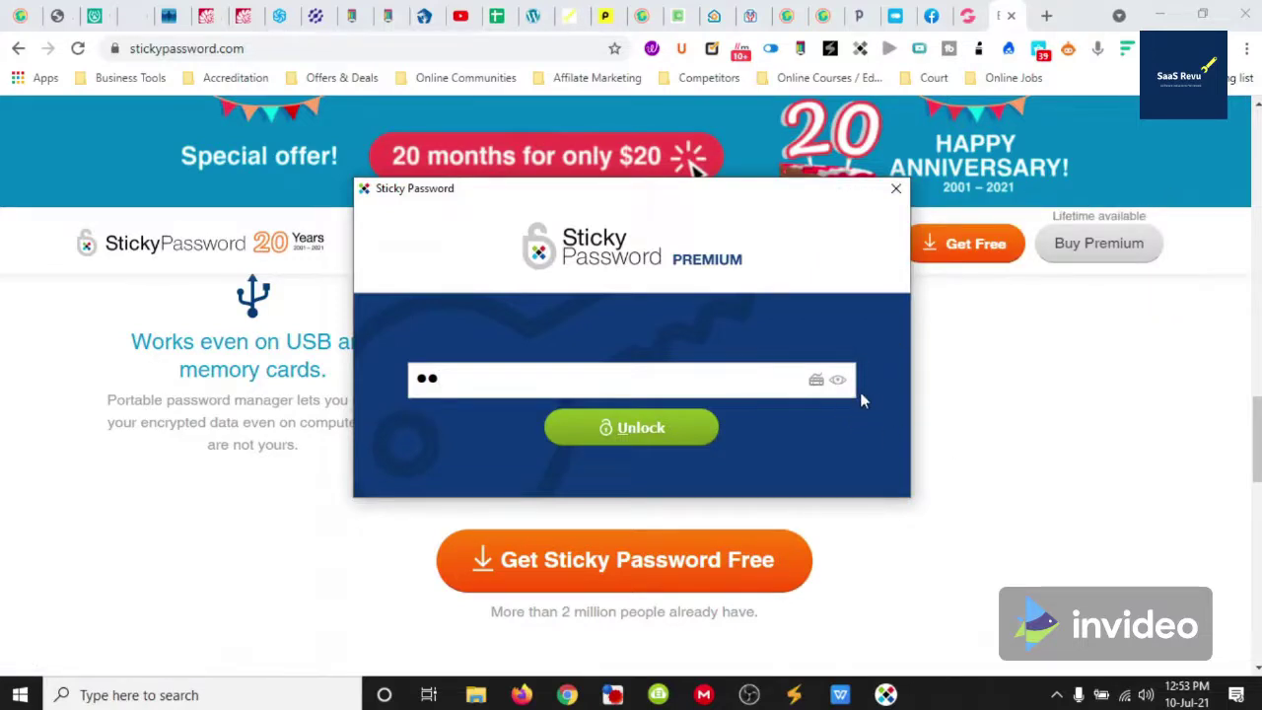
{"action": "key", "text": "BackSpace"}
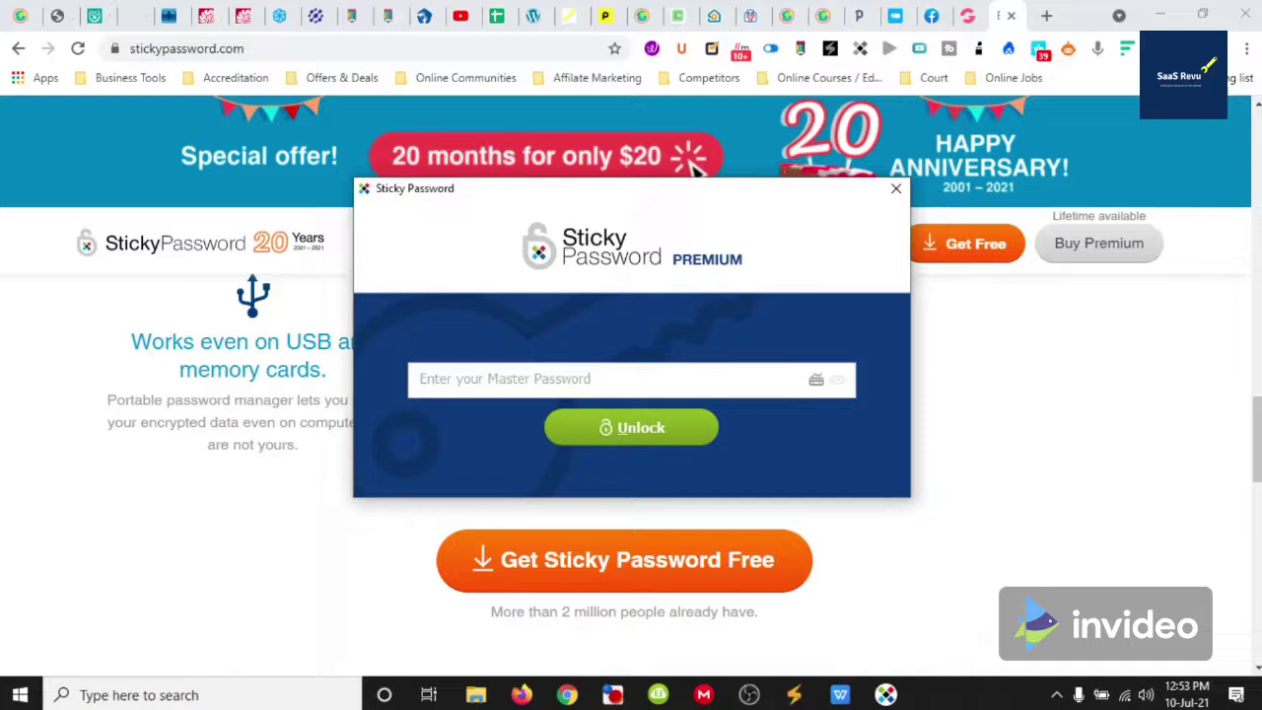
{"action": "type", "text": "•••"}
{"action": "left_click", "coordinate": [837, 380]}
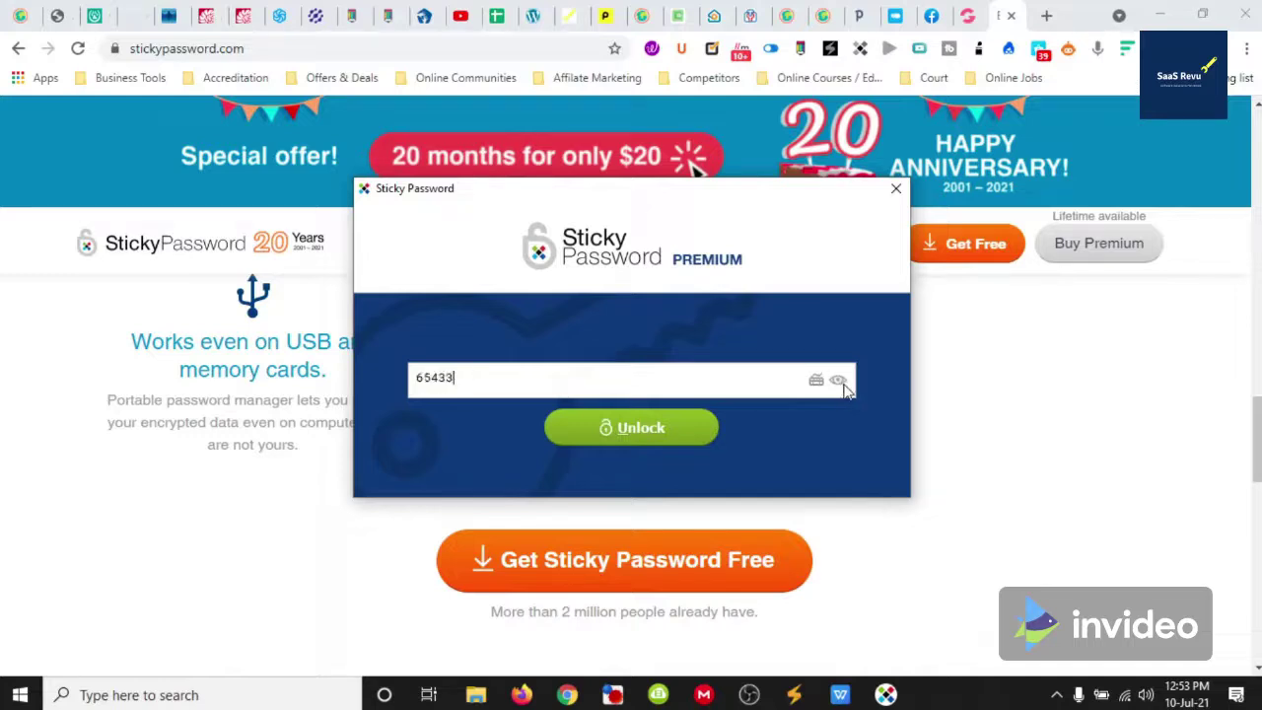
{"action": "left_click", "coordinate": [841, 382]}
{"action": "key", "text": "BackSpace"}
{"action": "key", "text": "BackSpace"}
{"action": "key", "text": "BackSpace"}
{"action": "key", "text": "BackSpace"}
{"action": "key", "text": "BackSpace"}
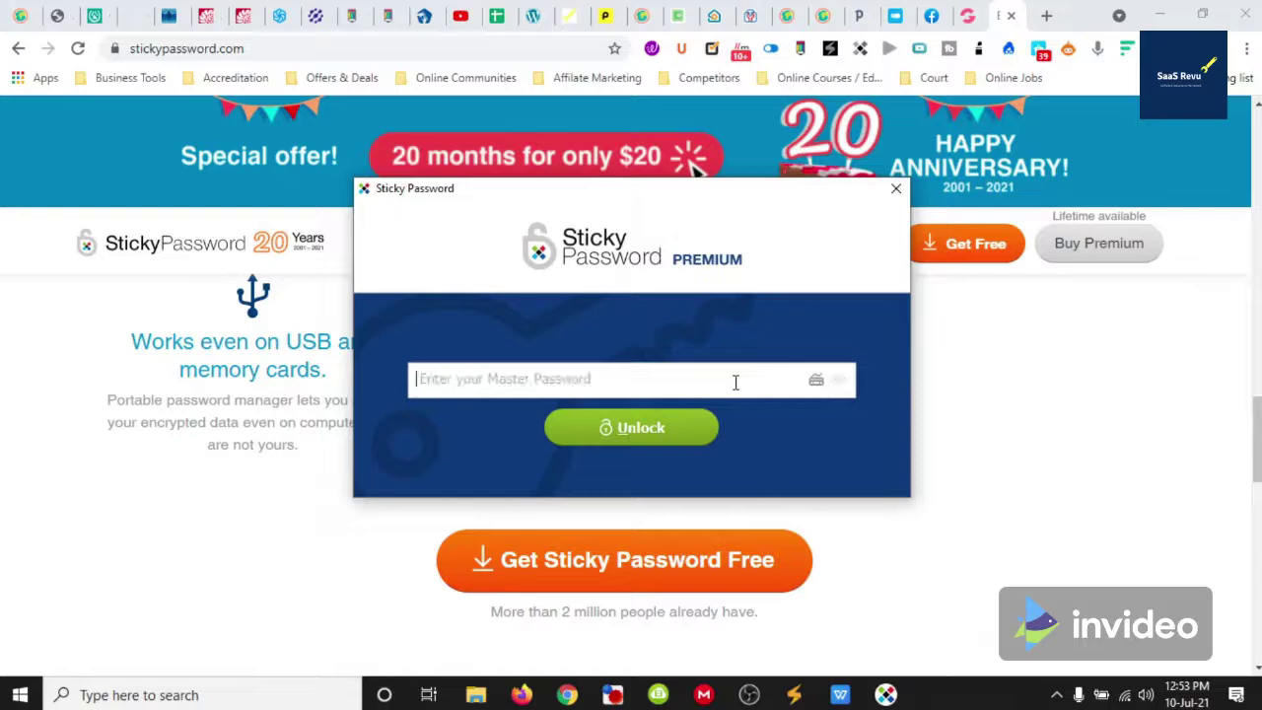
{"action": "type", "text": "654321"}
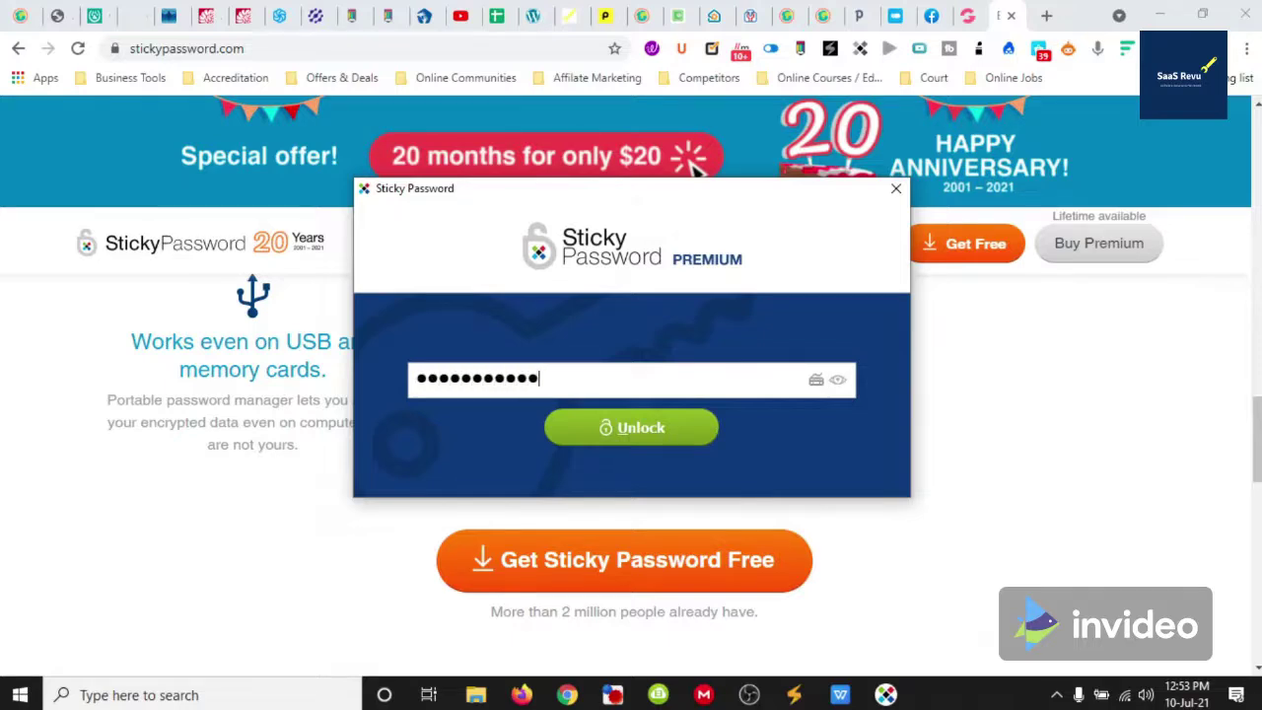
{"action": "left_click", "coordinate": [652, 421]}
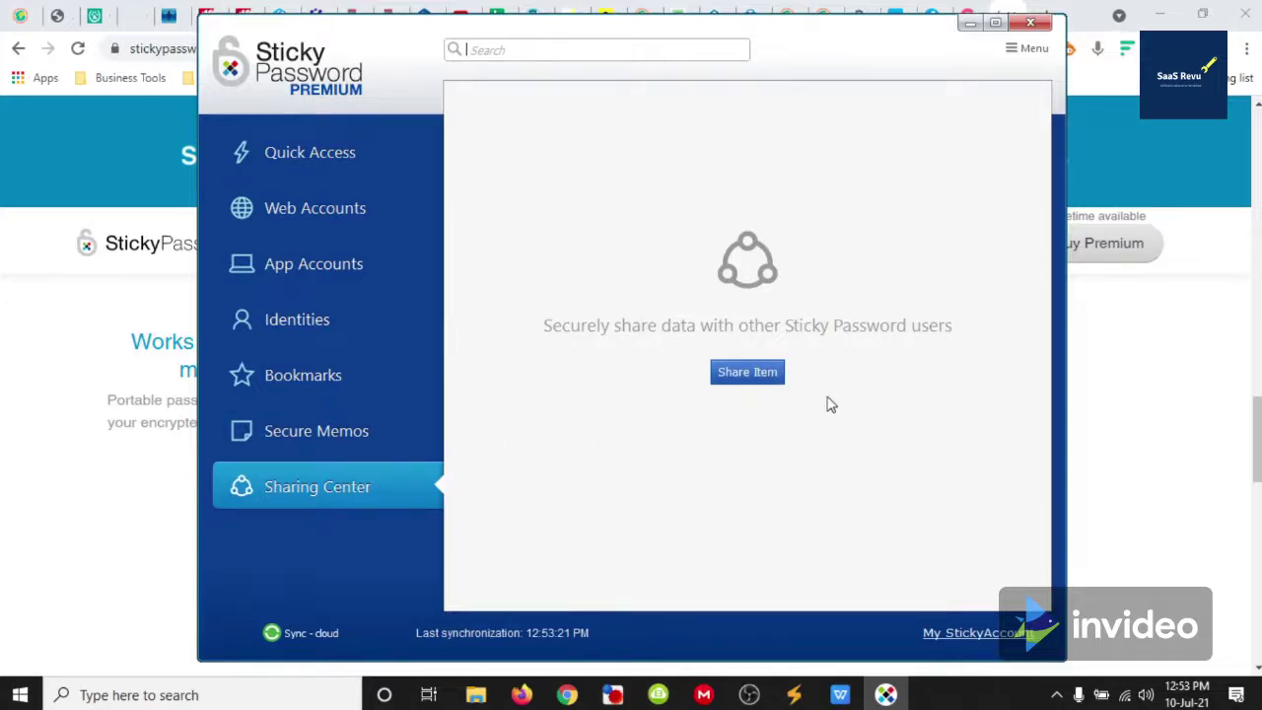
View Secure Memos, then the Bookmarks list with the ecosia.org bookmark
{"action": "left_click", "coordinate": [331, 432]}
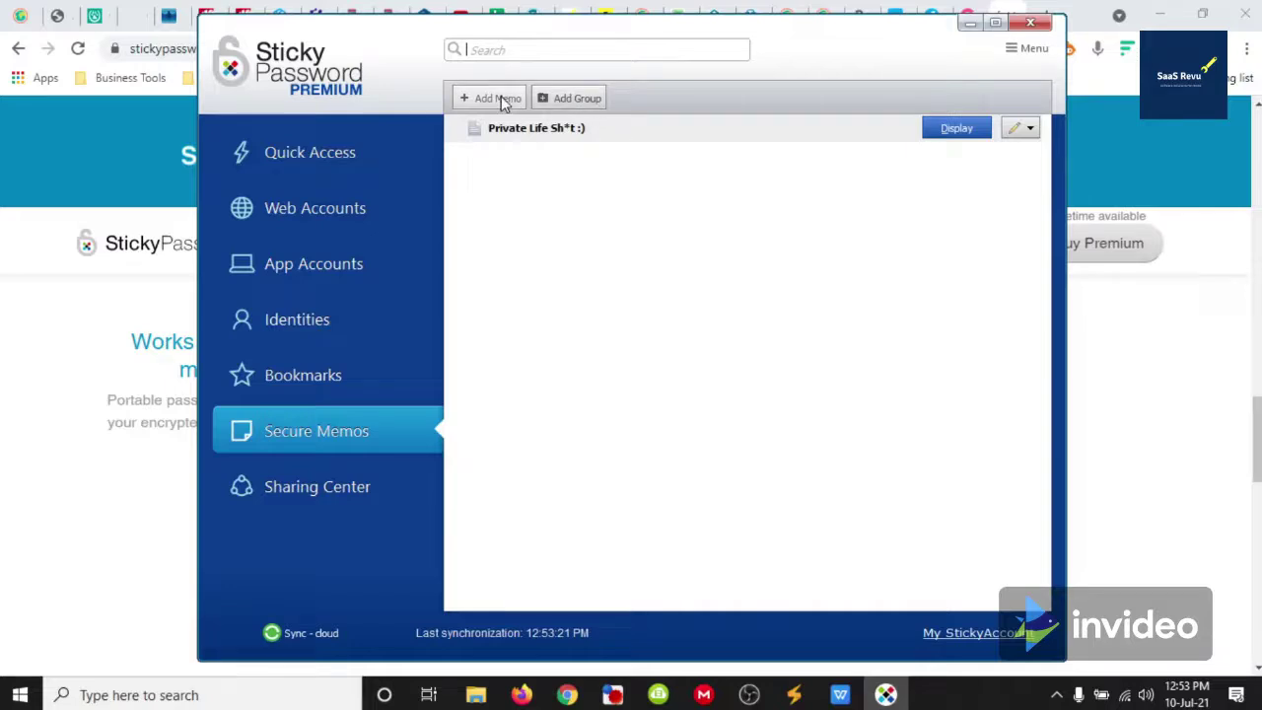
{"action": "left_click", "coordinate": [345, 374]}
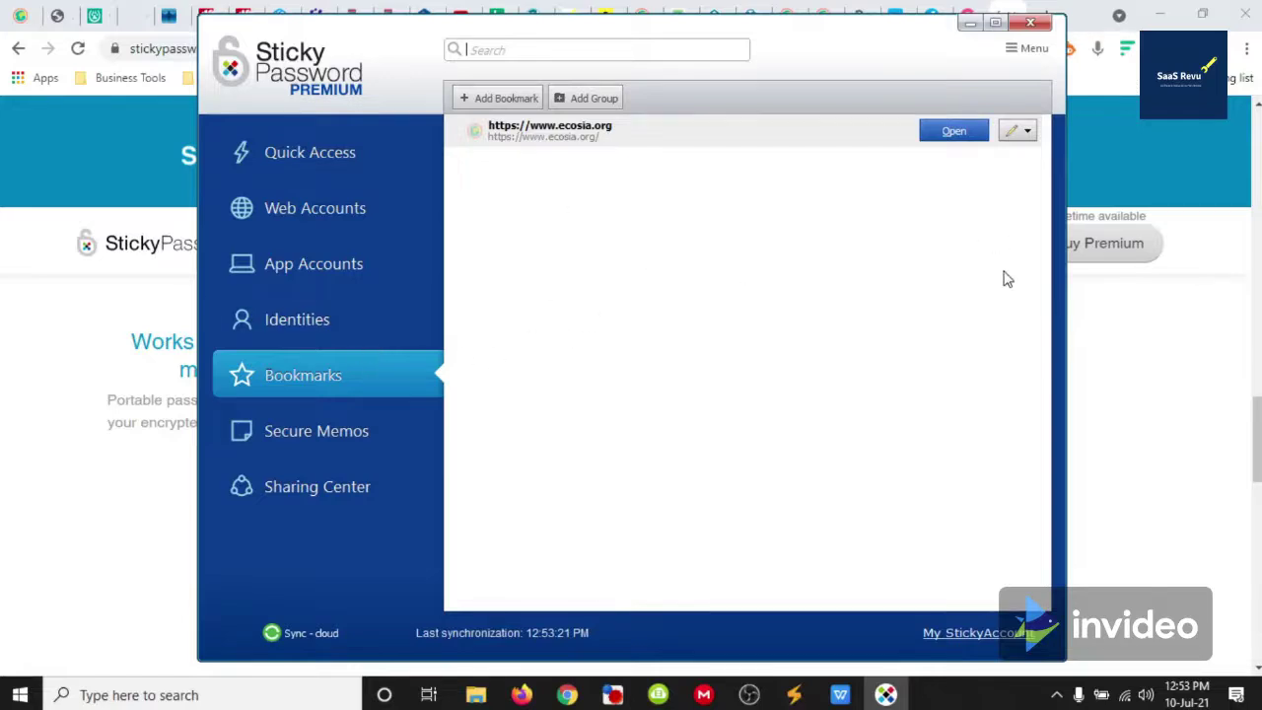
{"action": "left_click", "coordinate": [954, 134]}
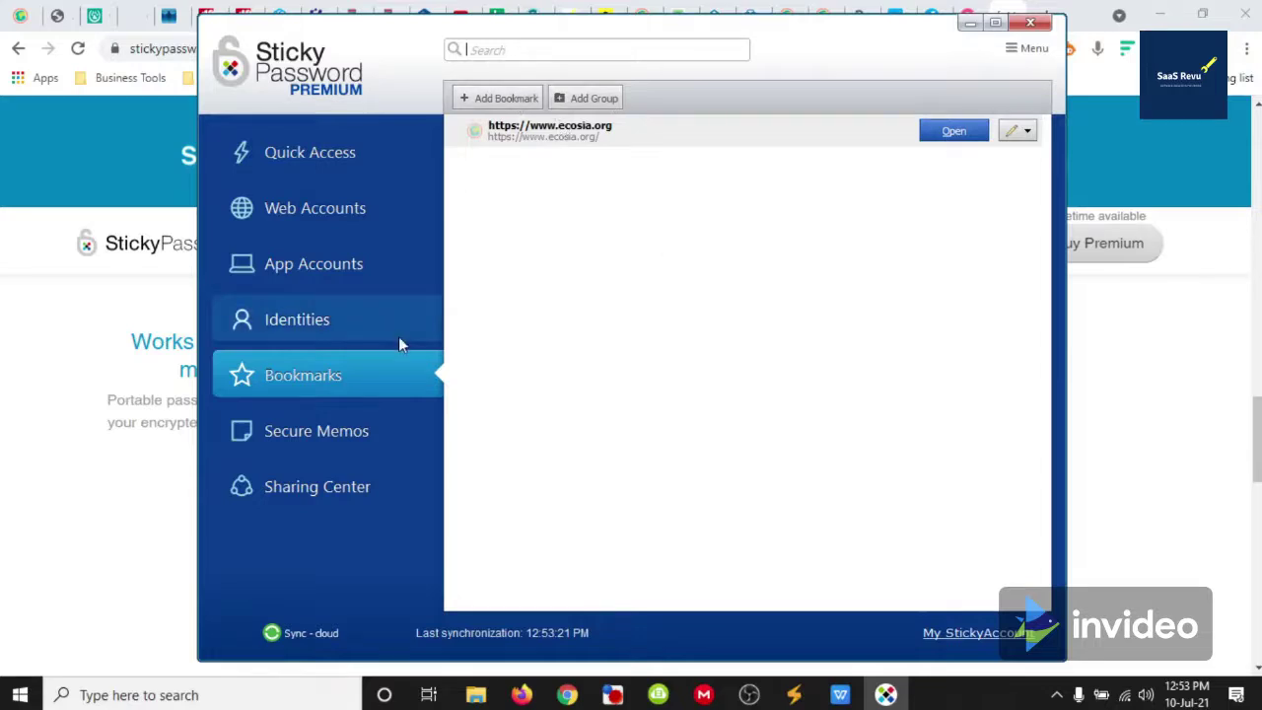
Open the New Identity entry for editing and view its personal and contact details
{"action": "left_click", "coordinate": [317, 320]}
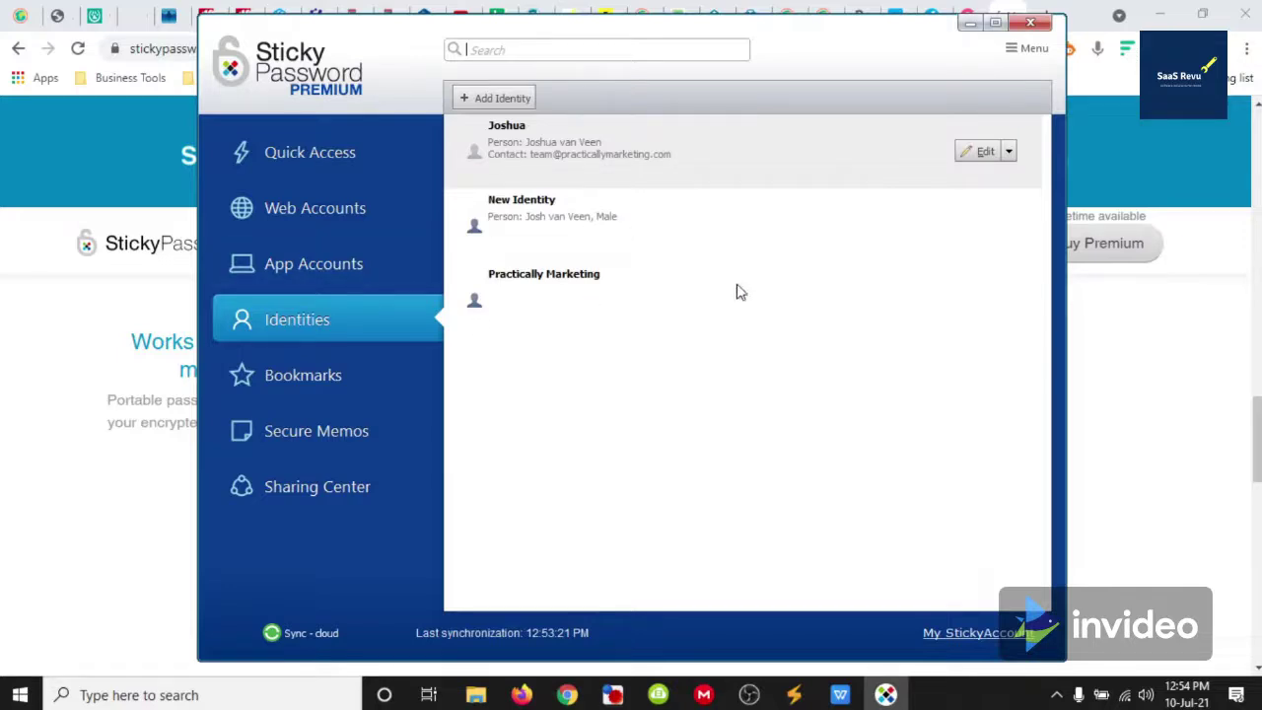
{"action": "left_click", "coordinate": [546, 221]}
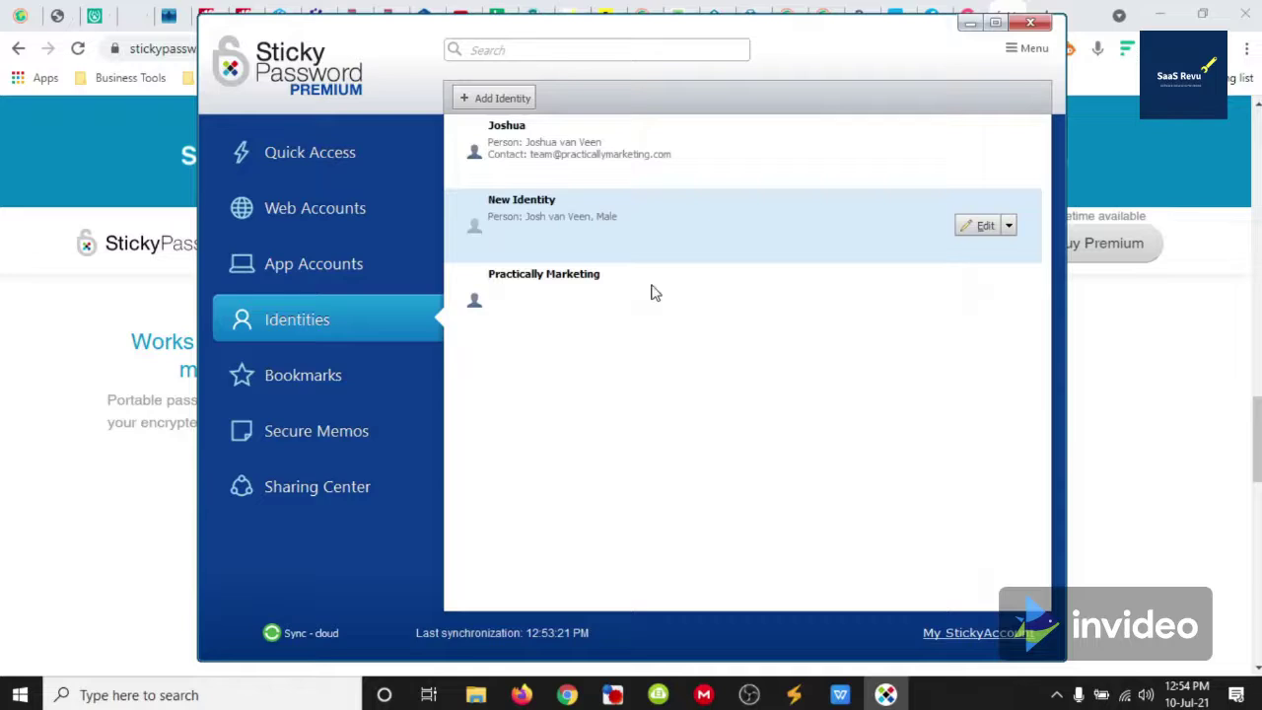
{"action": "left_click", "coordinate": [984, 228]}
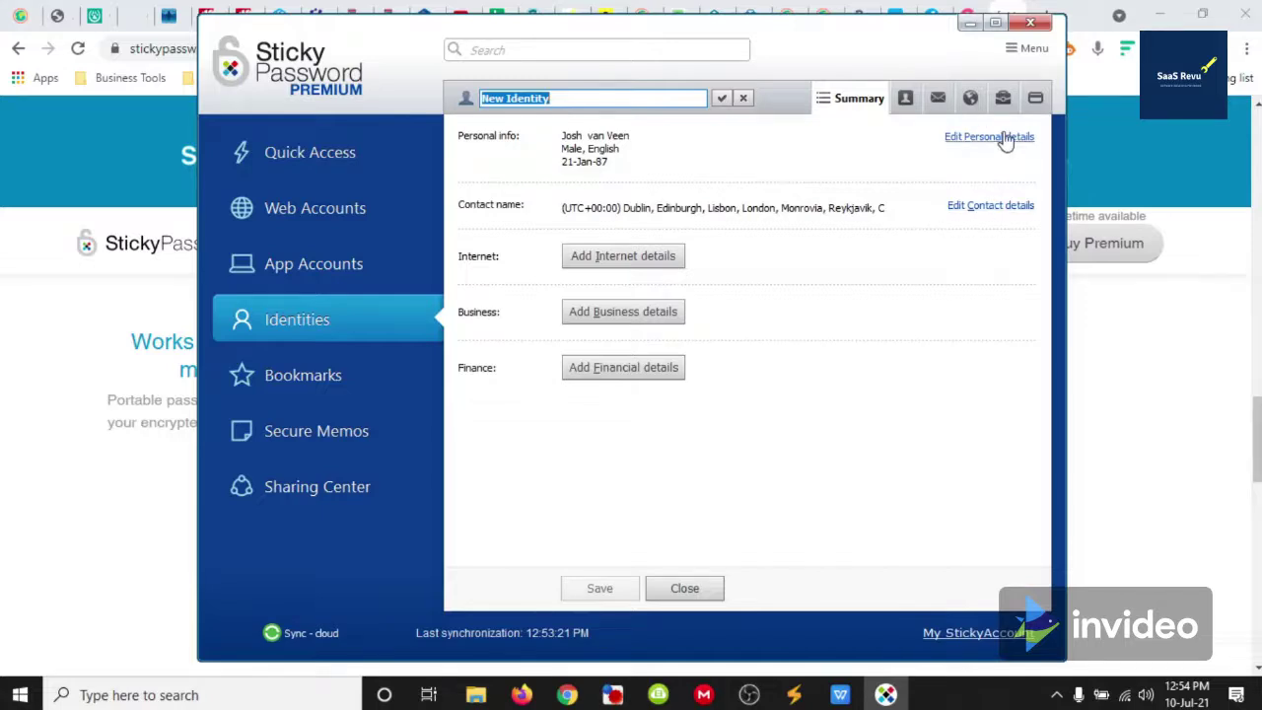
{"action": "left_click", "coordinate": [913, 101]}
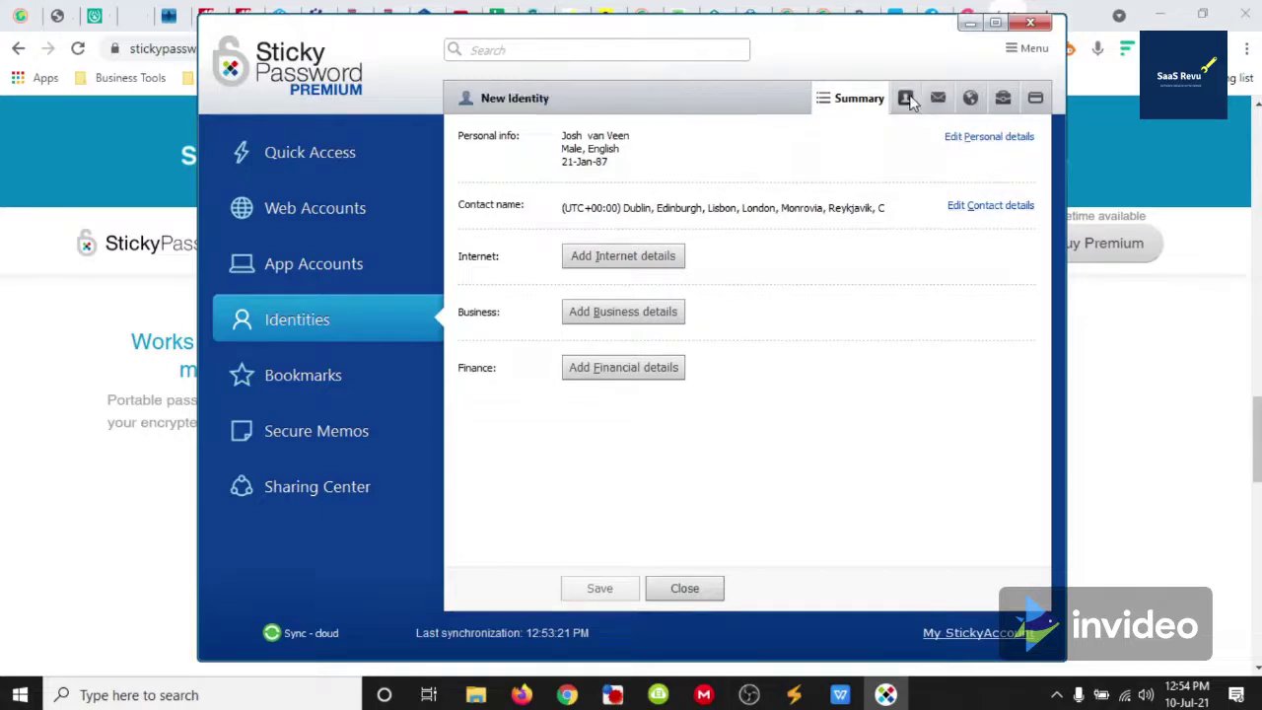
{"action": "left_click", "coordinate": [937, 101]}
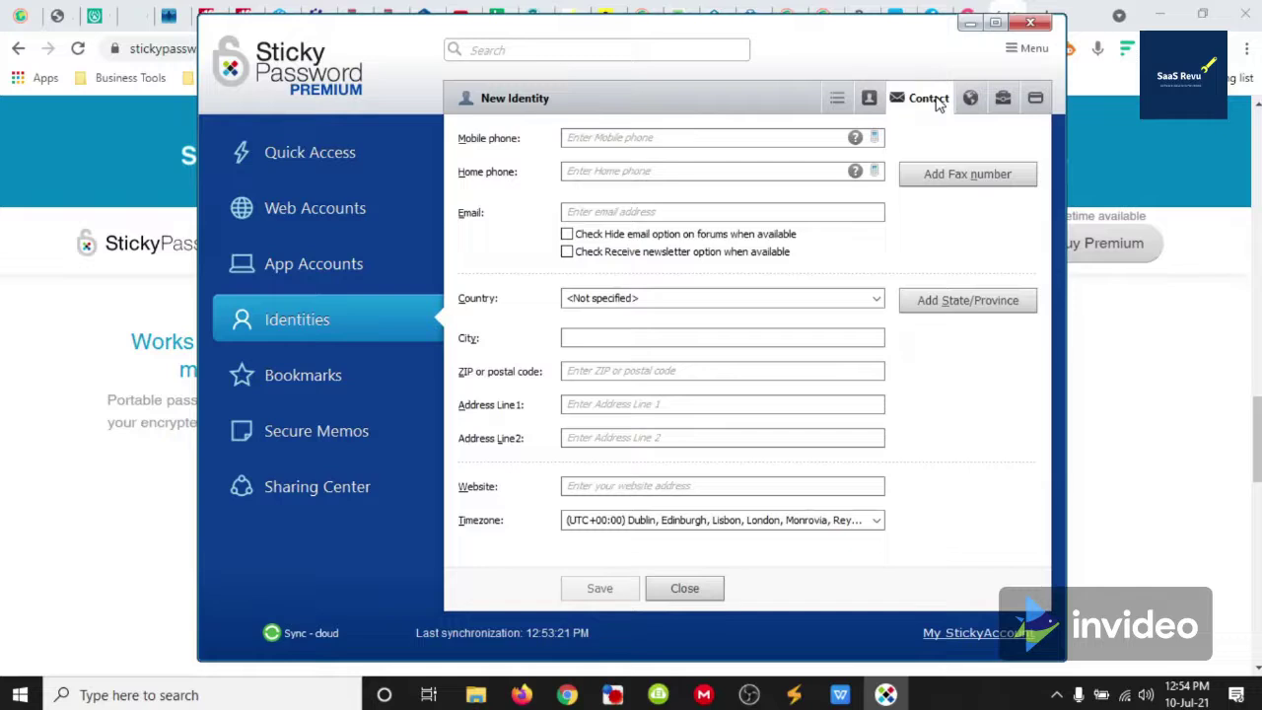
Review the identity's internet, business, finance and summary tabs, then show App Accounts
{"action": "left_click", "coordinate": [972, 104]}
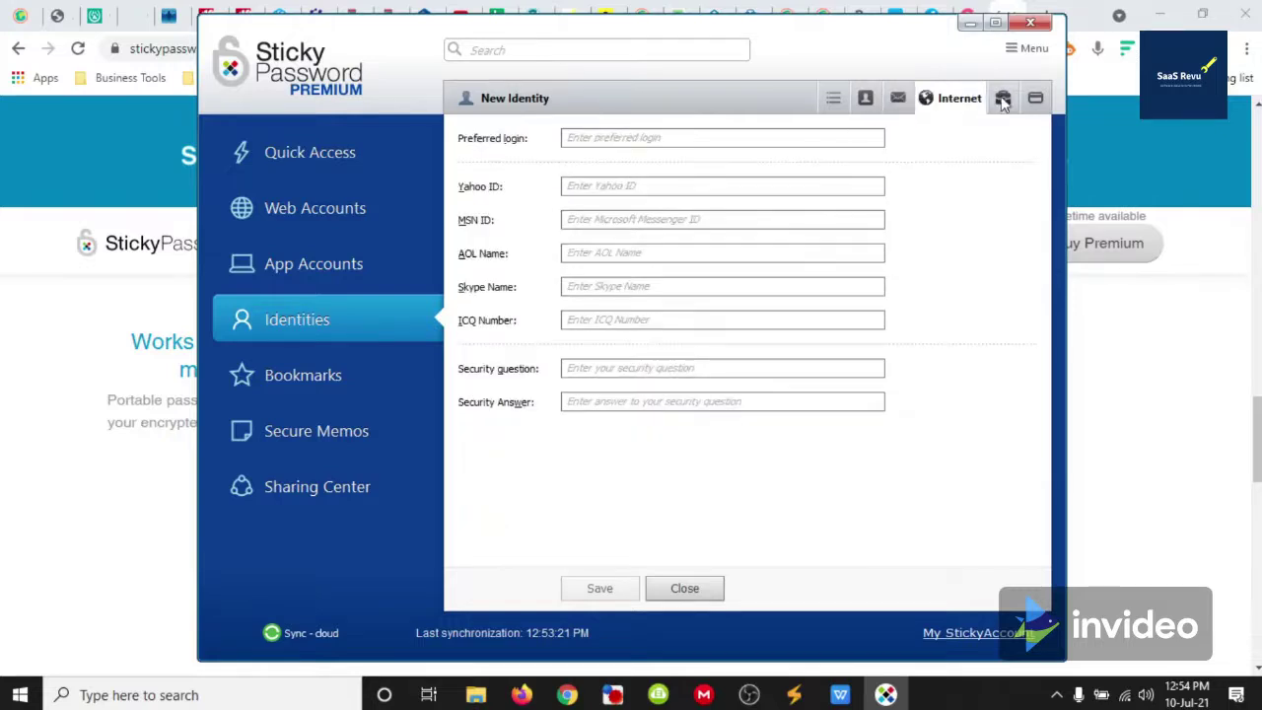
{"action": "left_click", "coordinate": [1002, 105]}
{"action": "left_click", "coordinate": [1034, 99]}
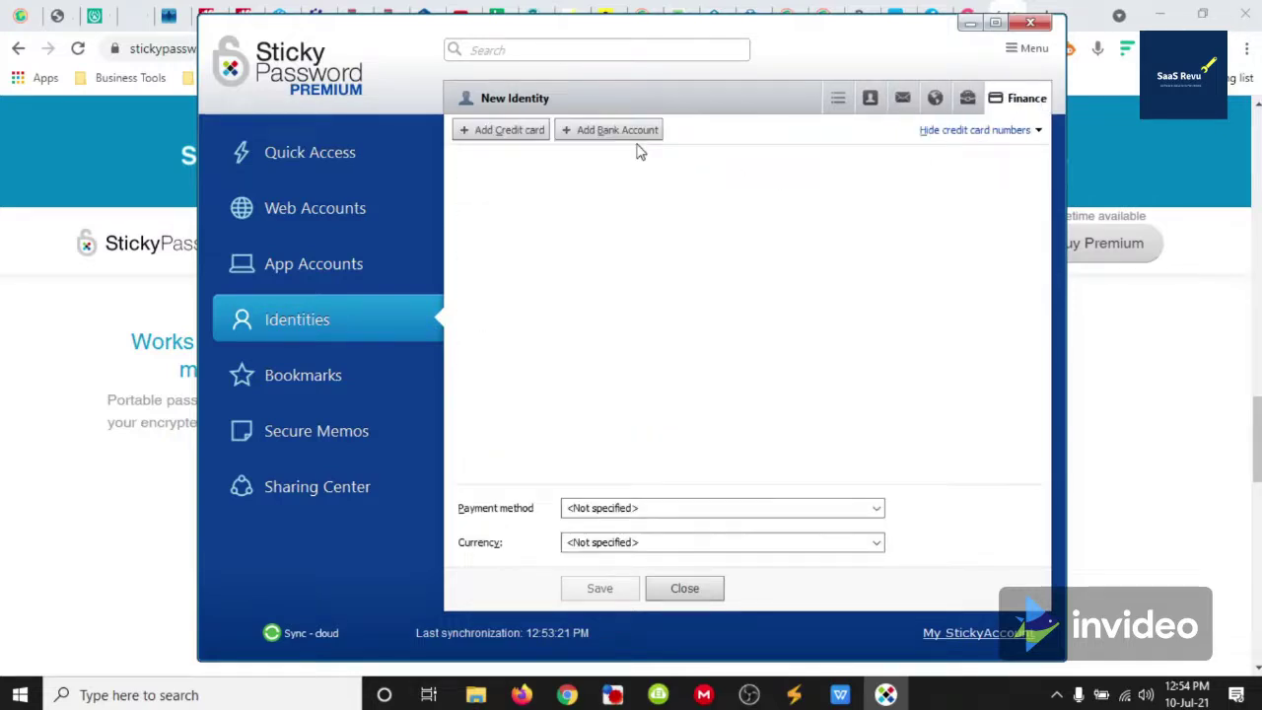
{"action": "left_click", "coordinate": [837, 103]}
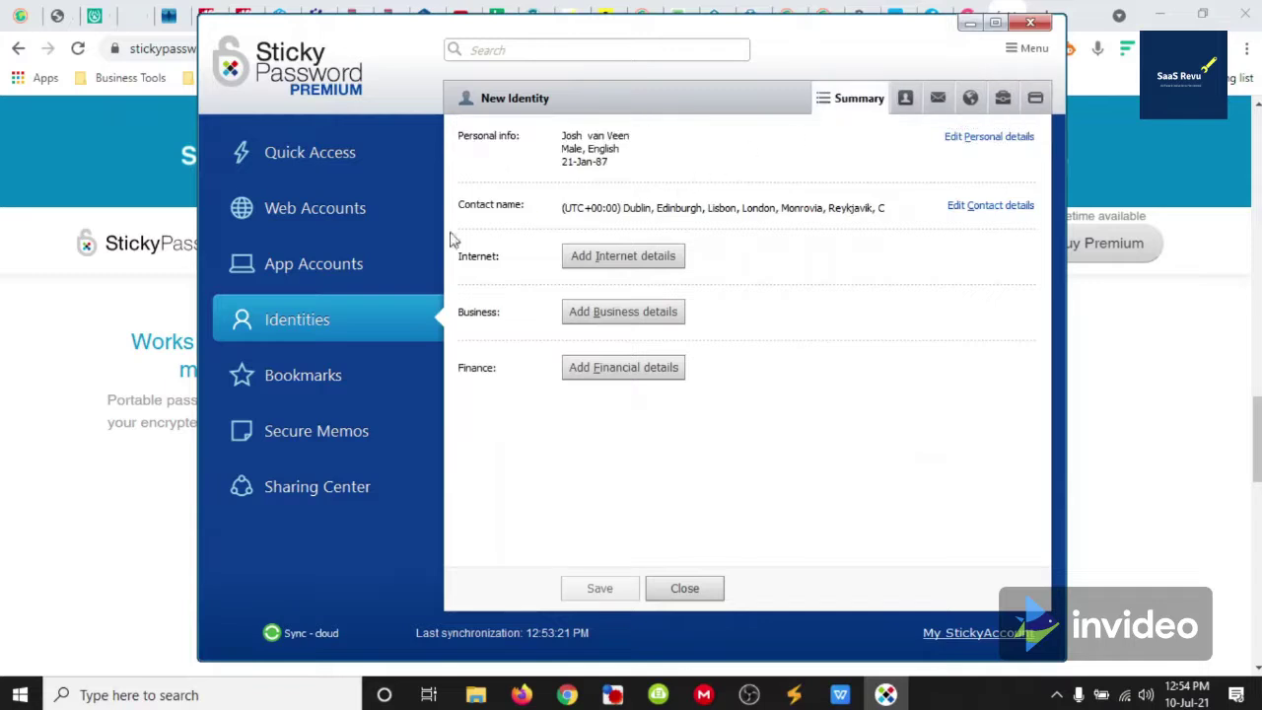
{"action": "left_click", "coordinate": [338, 263]}
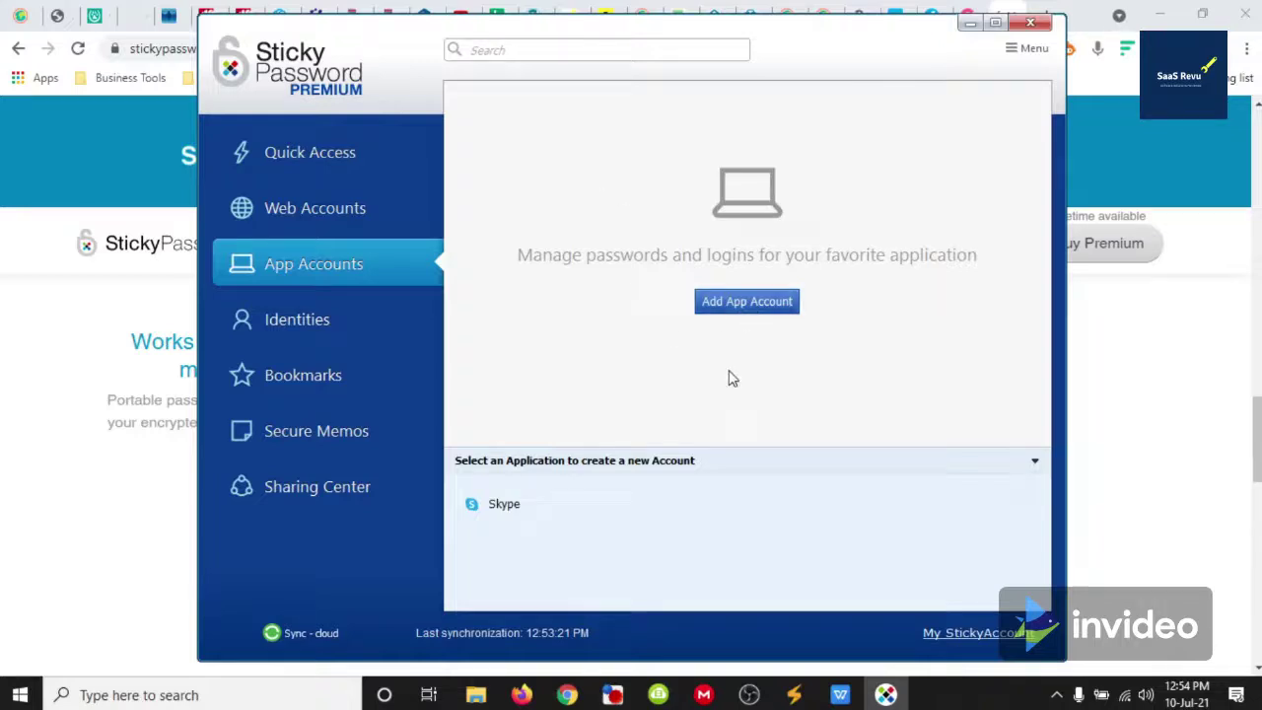
Browse the Web Accounts list, check the accountmanagement.dodo.com.au logins, and return to Quick Access
{"action": "left_click", "coordinate": [350, 210]}
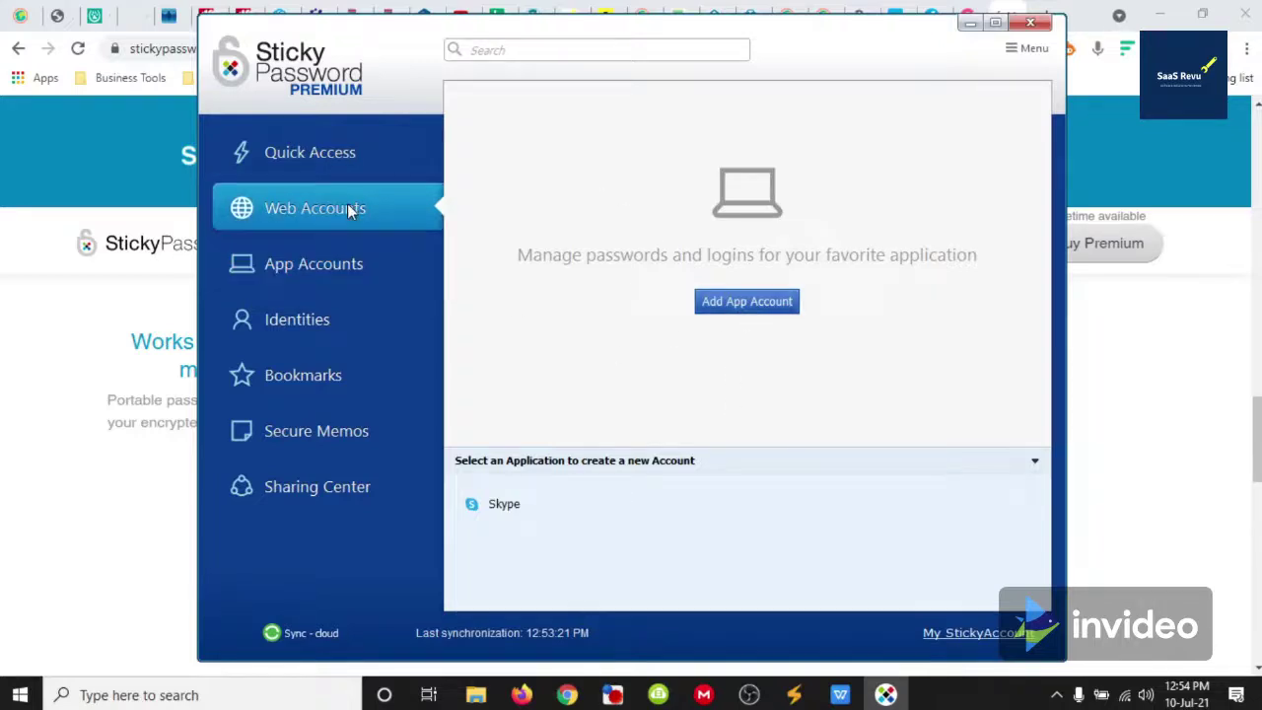
{"action": "scroll", "coordinate": [553, 185], "scroll_direction": "down", "scroll_amount": 6}
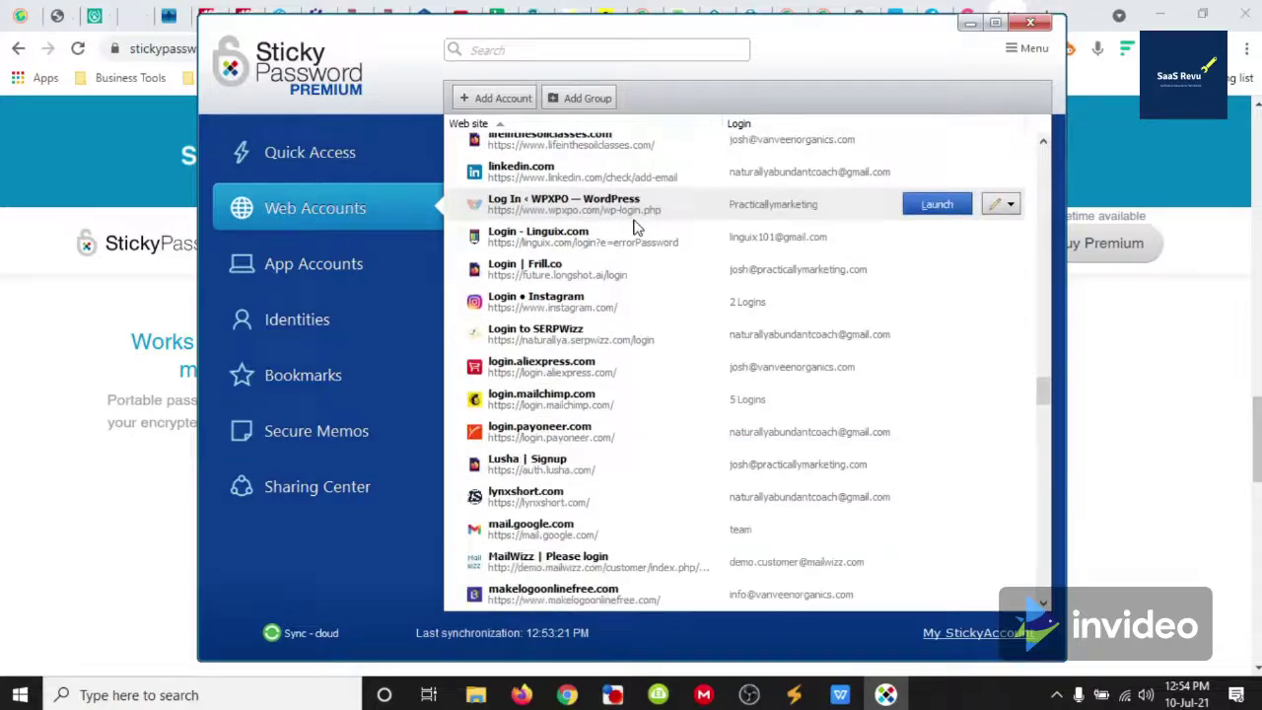
{"action": "scroll", "coordinate": [649, 258], "scroll_direction": "down", "scroll_amount": 10}
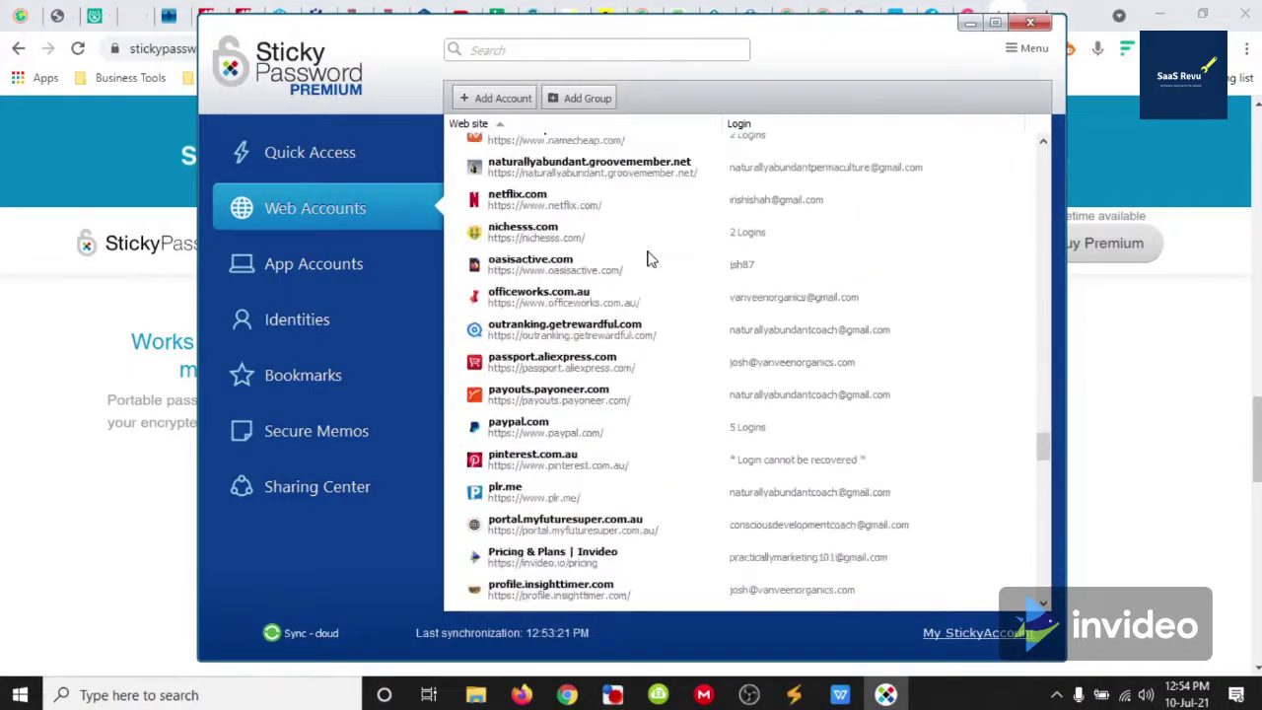
{"action": "scroll", "coordinate": [684, 333], "scroll_direction": "down", "scroll_amount": 7}
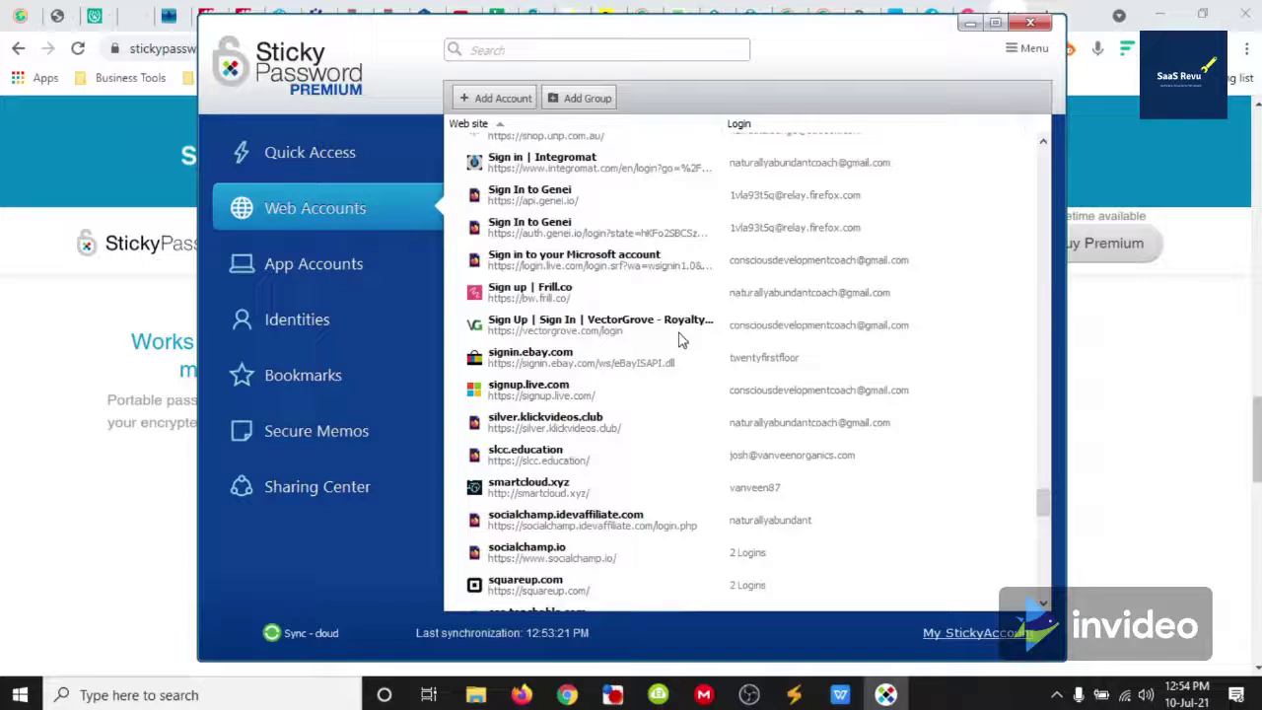
{"action": "scroll", "coordinate": [905, 459], "scroll_direction": "up", "scroll_amount": 3}
{"action": "left_click_drag", "start_coordinate": [1041, 503], "coordinate": [1047, 169]}
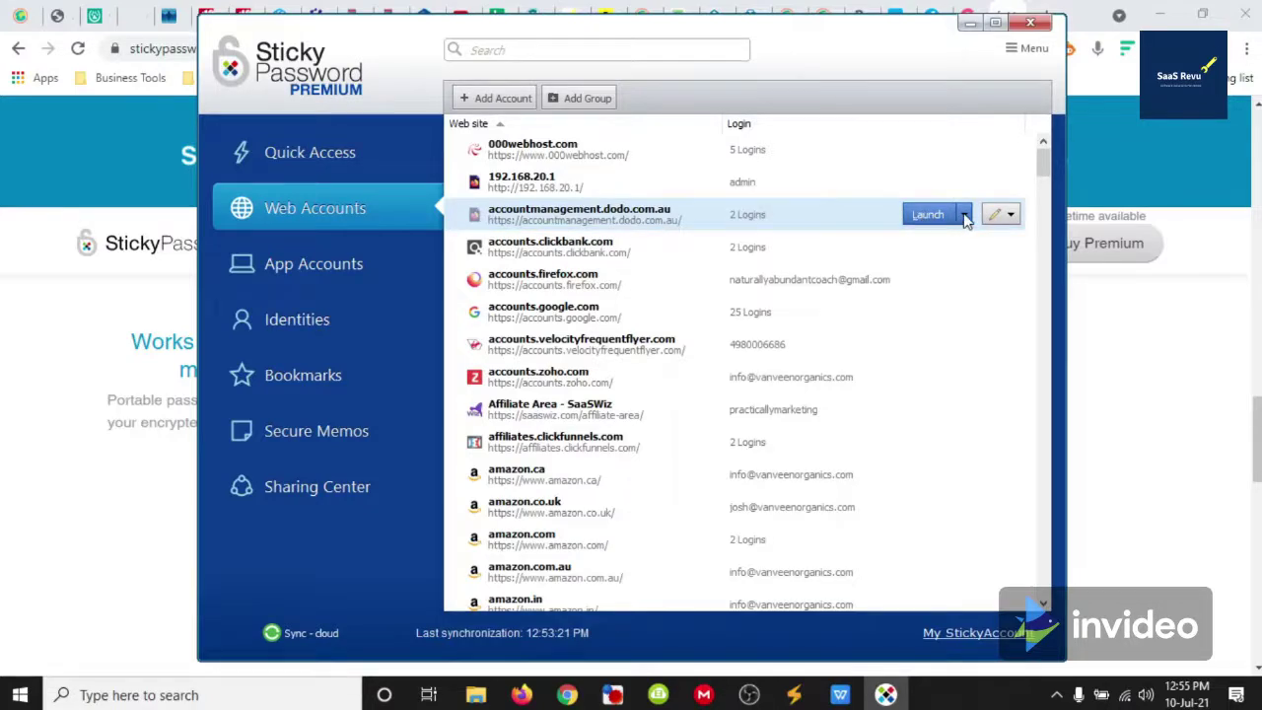
{"action": "left_click", "coordinate": [966, 215]}
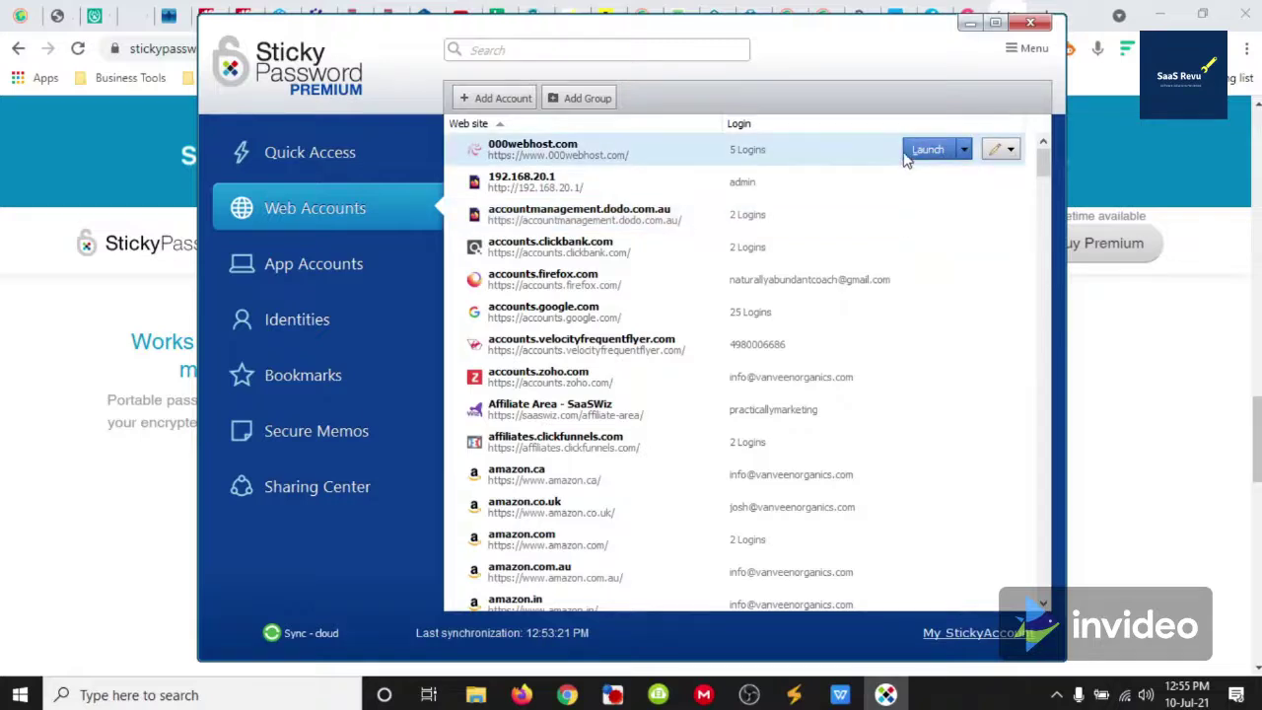
{"action": "left_click", "coordinate": [321, 155]}
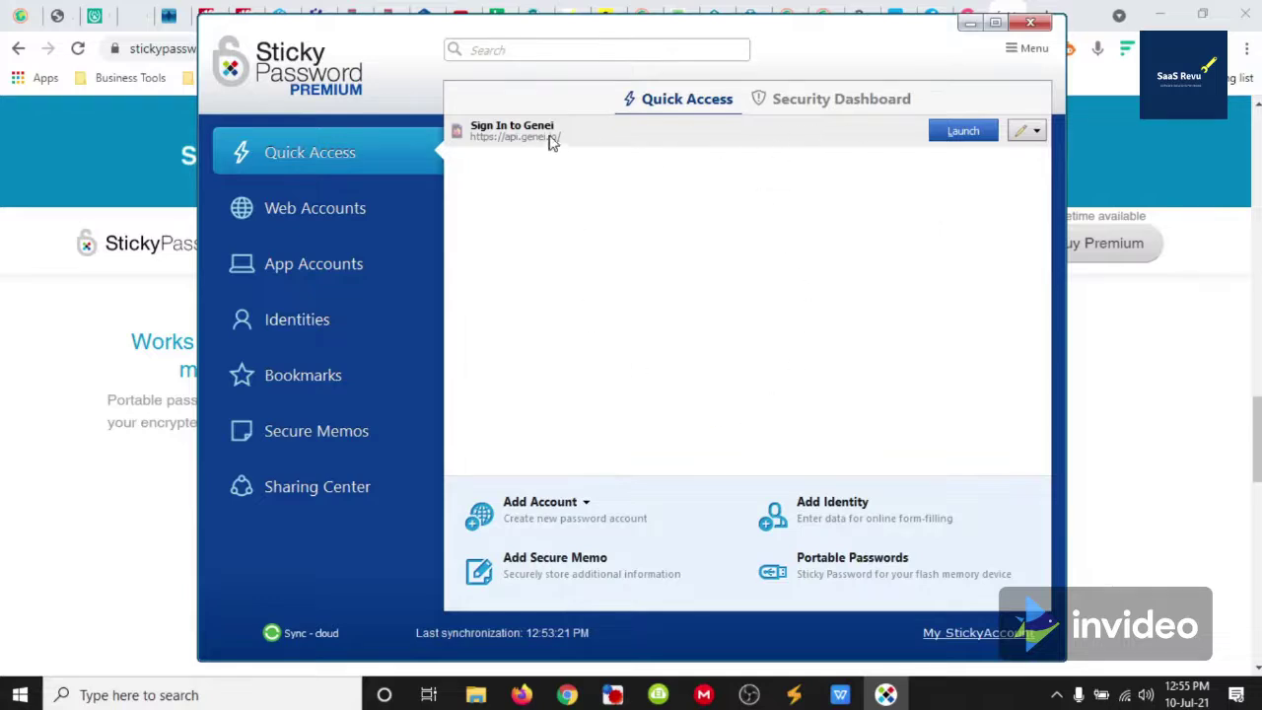
On the Security Dashboard, filter reused and weak passwords, show all, then close the app
{"action": "left_click", "coordinate": [828, 102]}
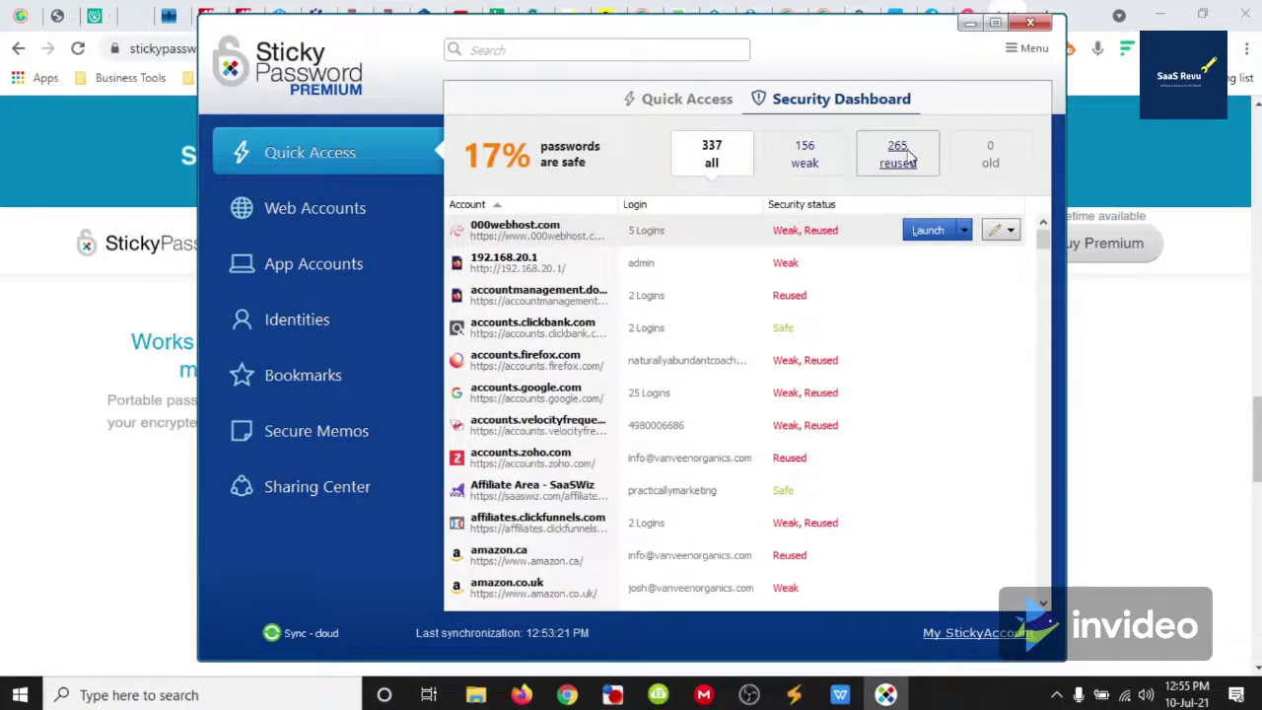
{"action": "left_click", "coordinate": [907, 168]}
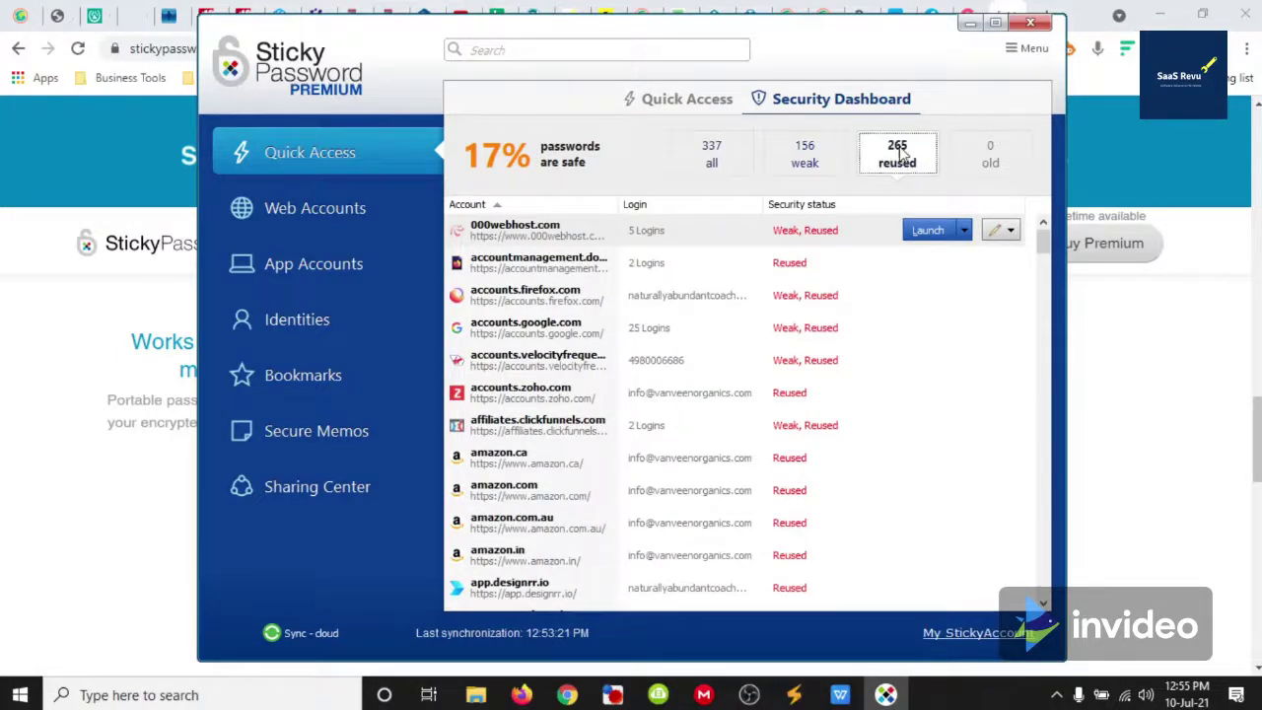
{"action": "left_click", "coordinate": [789, 158]}
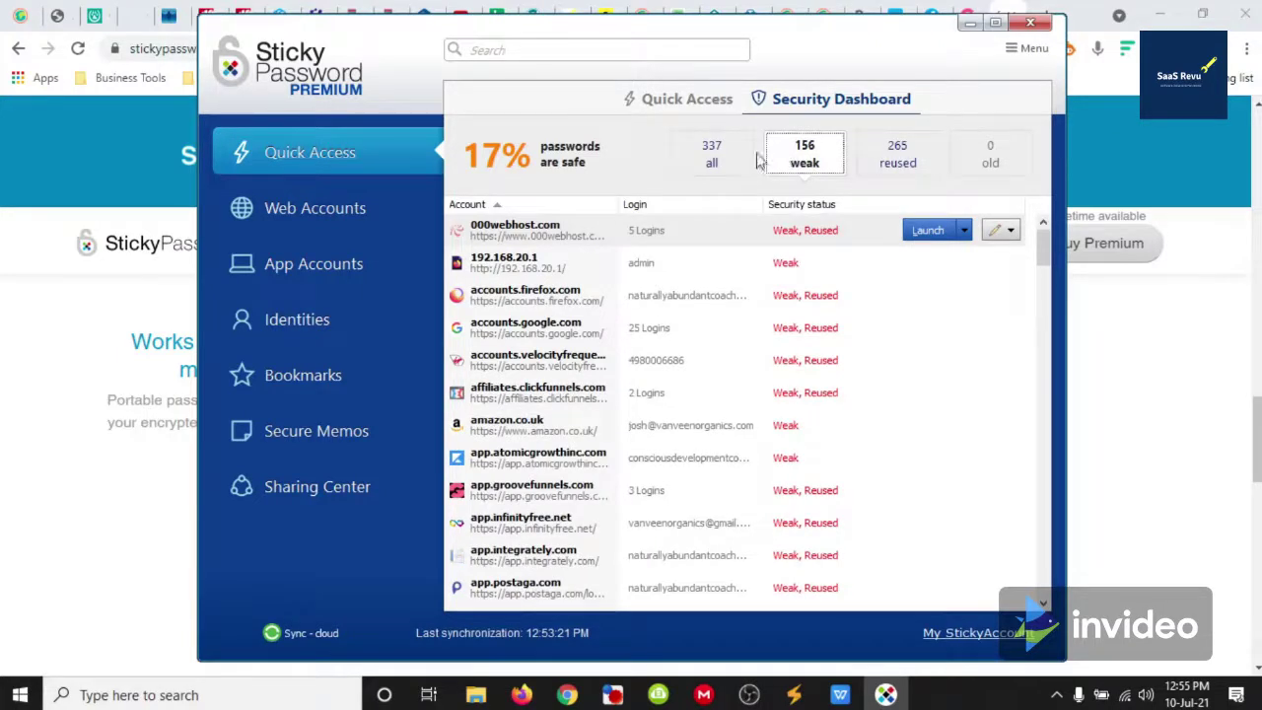
{"action": "left_click", "coordinate": [739, 160]}
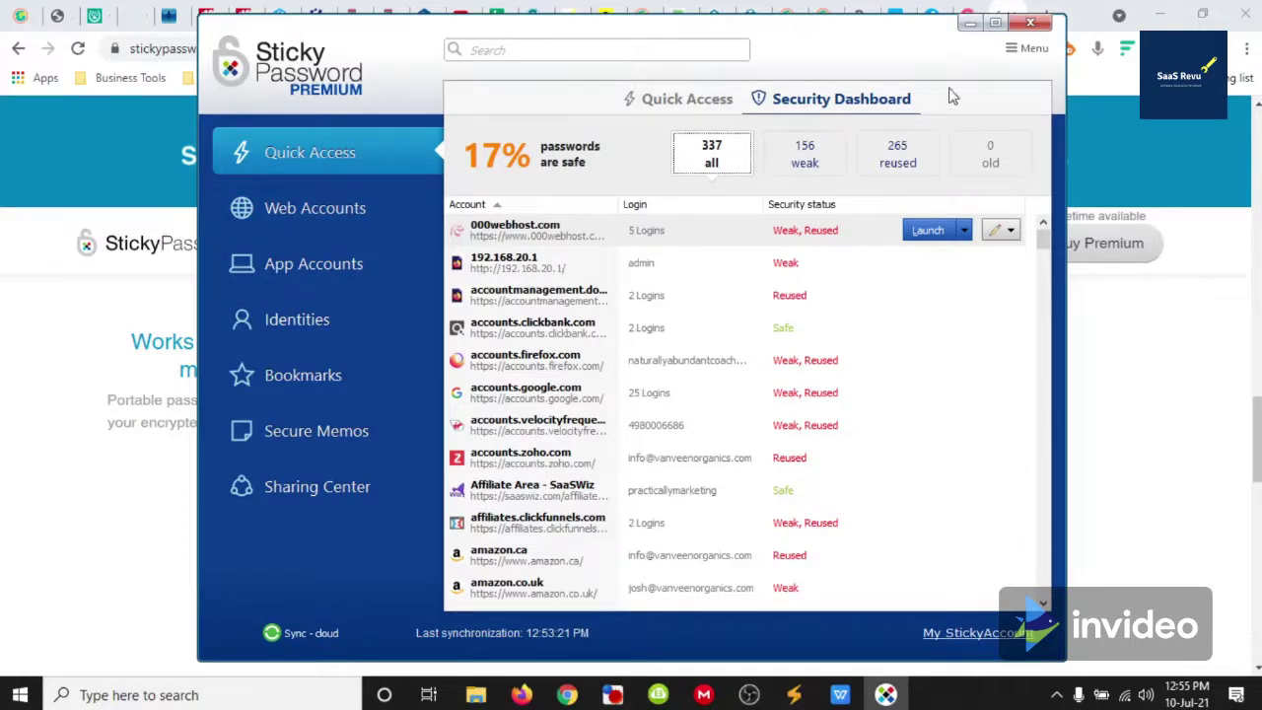
{"action": "left_click", "coordinate": [1030, 23]}
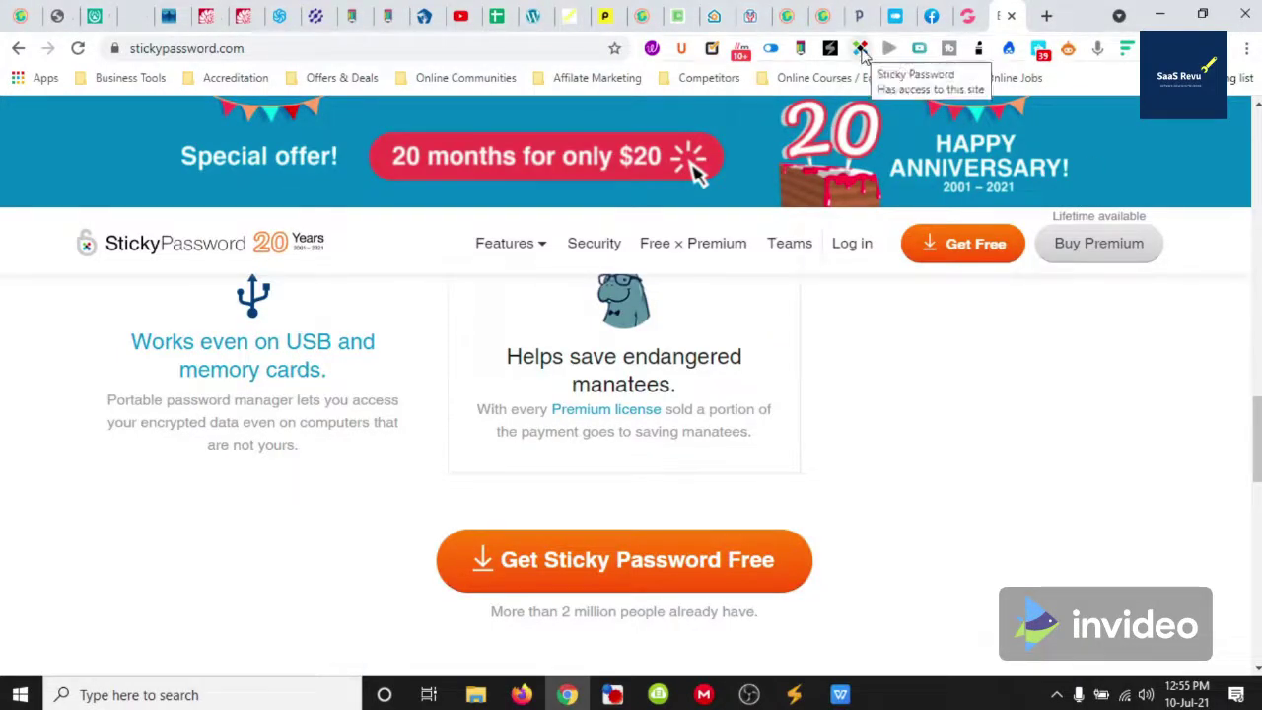
{"action": "left_click", "coordinate": [860, 50]}
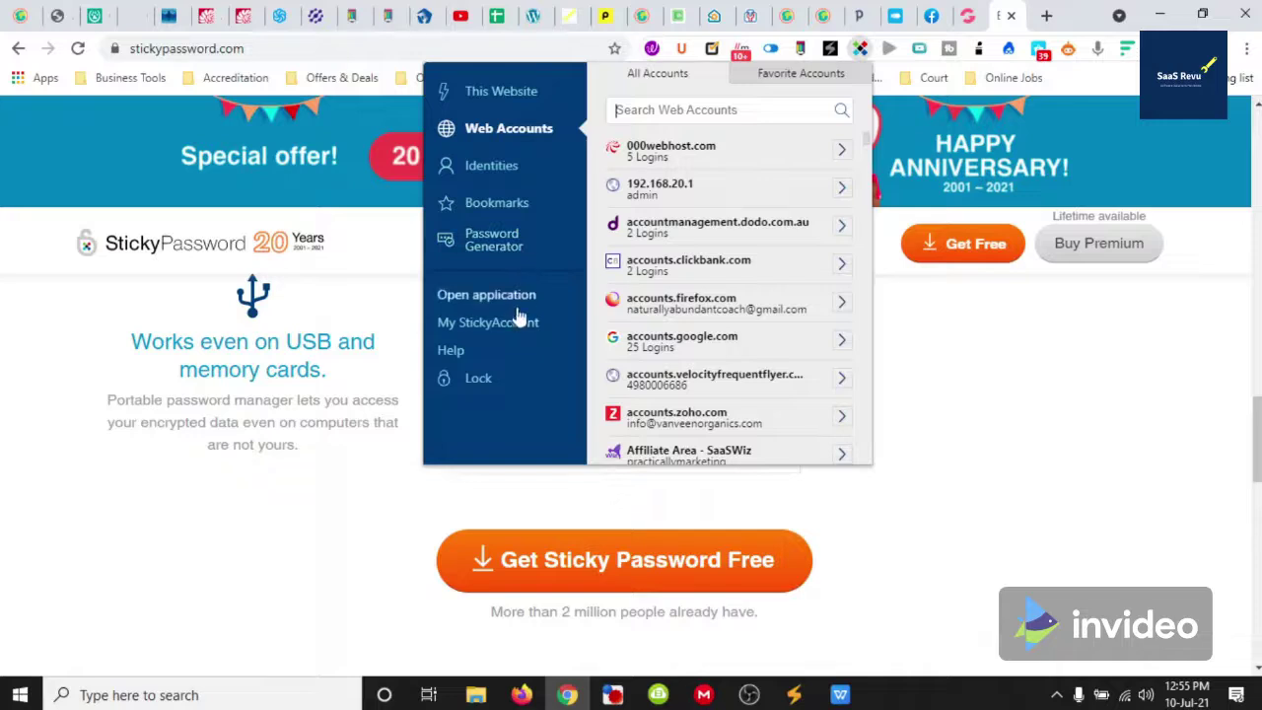
{"action": "left_click", "coordinate": [505, 249]}
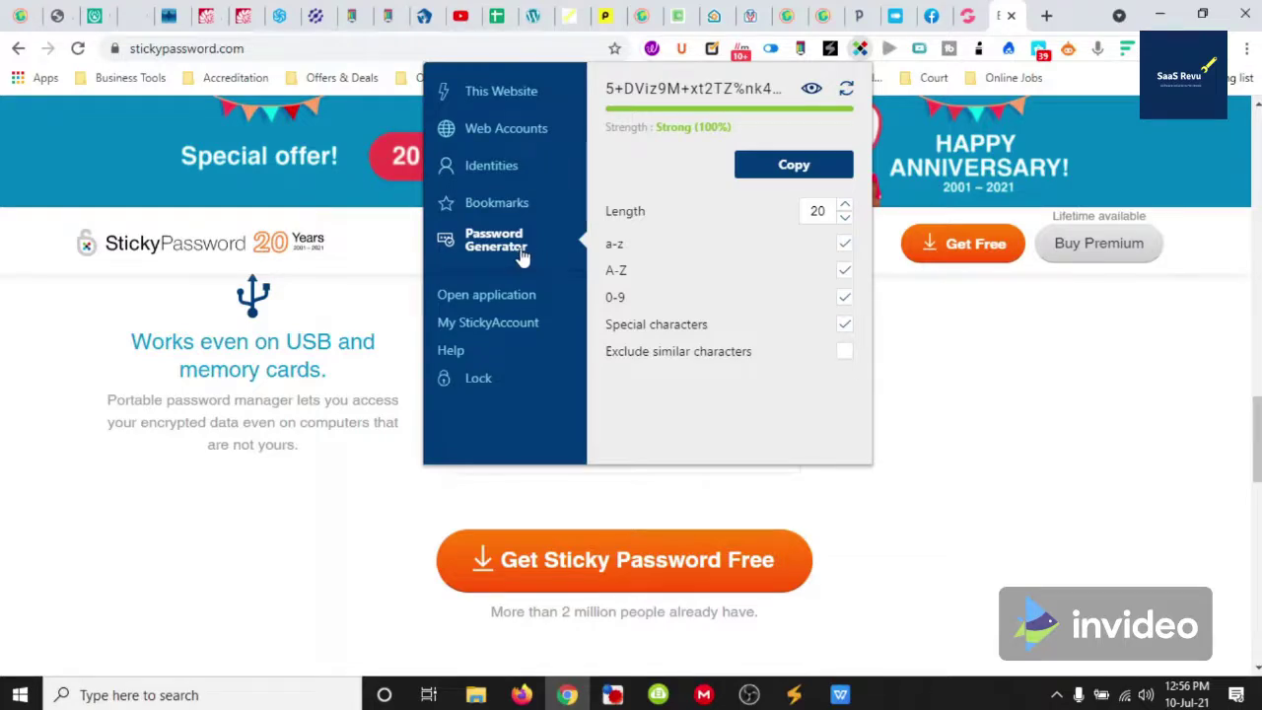
{"action": "left_click", "coordinate": [994, 394]}
Go to the StickyAccount login page and submit the account e-mail
{"action": "scroll", "coordinate": [994, 395], "scroll_direction": "up", "scroll_amount": 5}
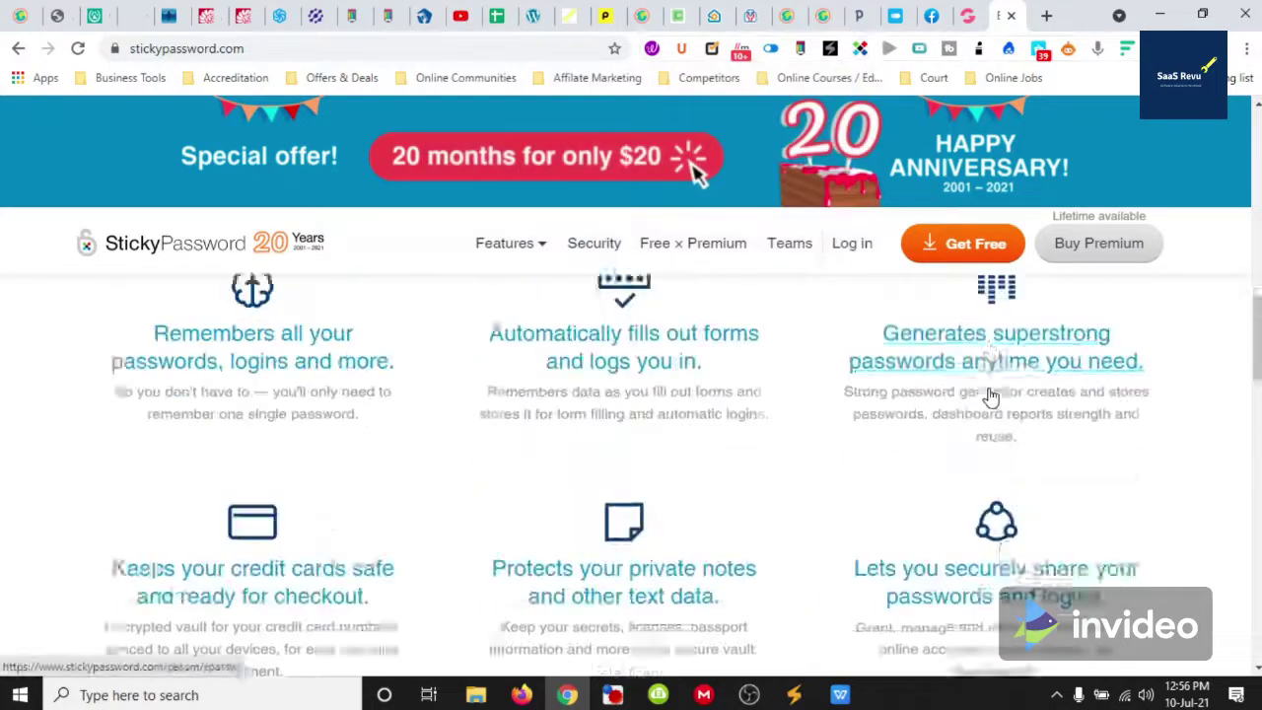
{"action": "scroll", "coordinate": [991, 395], "scroll_direction": "up", "scroll_amount": 10}
{"action": "left_click", "coordinate": [850, 254]}
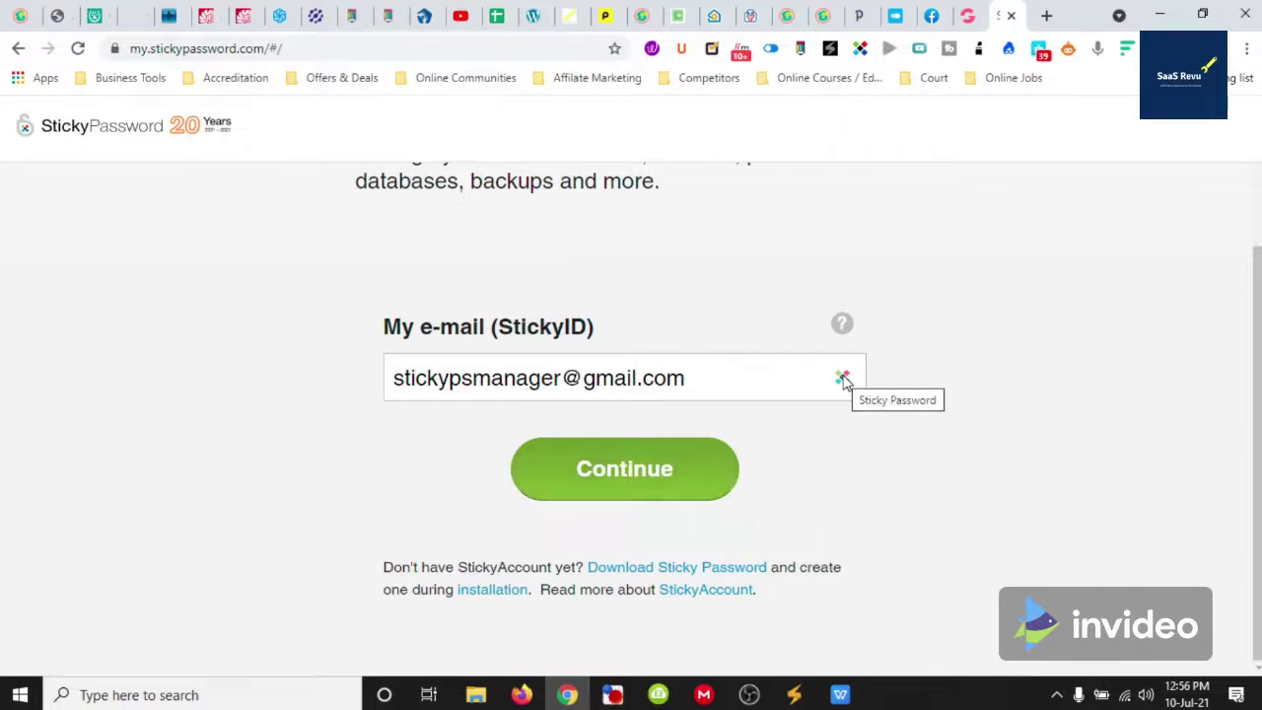
{"action": "left_click", "coordinate": [654, 475]}
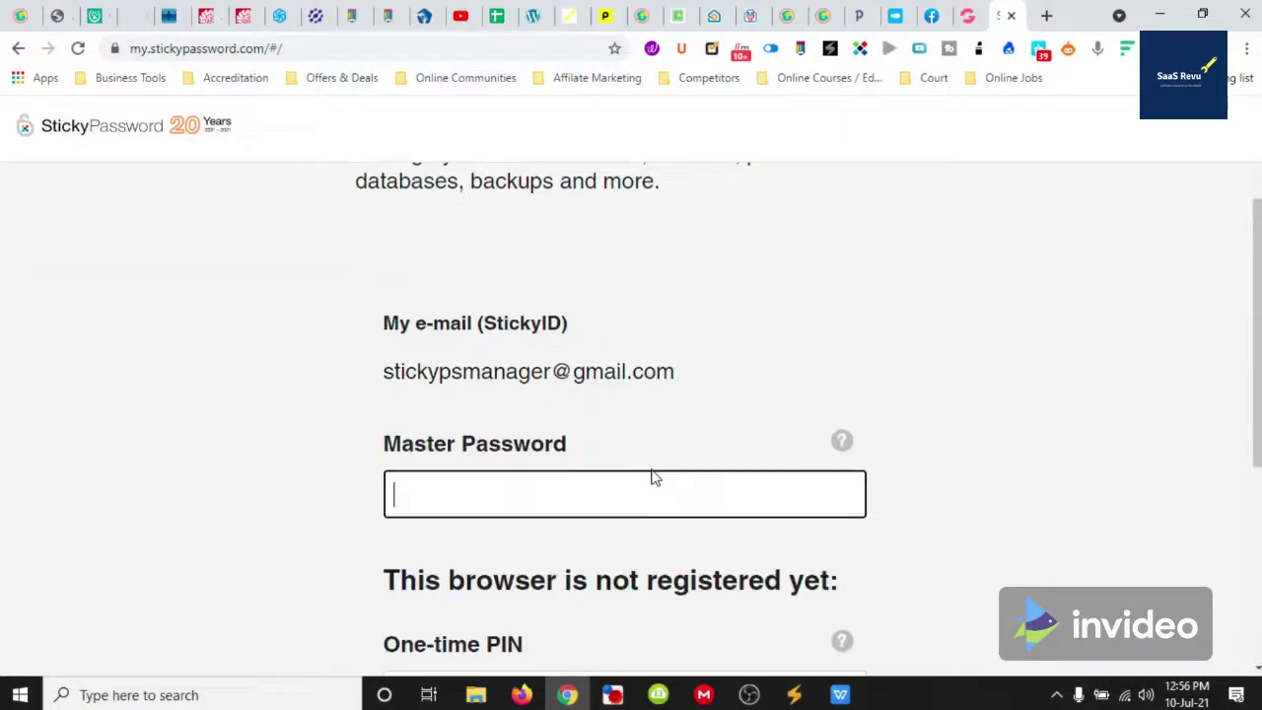
Scroll through the master password form, then switch to the GrooveFunnels login page
{"action": "scroll", "coordinate": [680, 444], "scroll_direction": "down", "scroll_amount": 3}
{"action": "scroll", "coordinate": [690, 374], "scroll_direction": "down", "scroll_amount": 2}
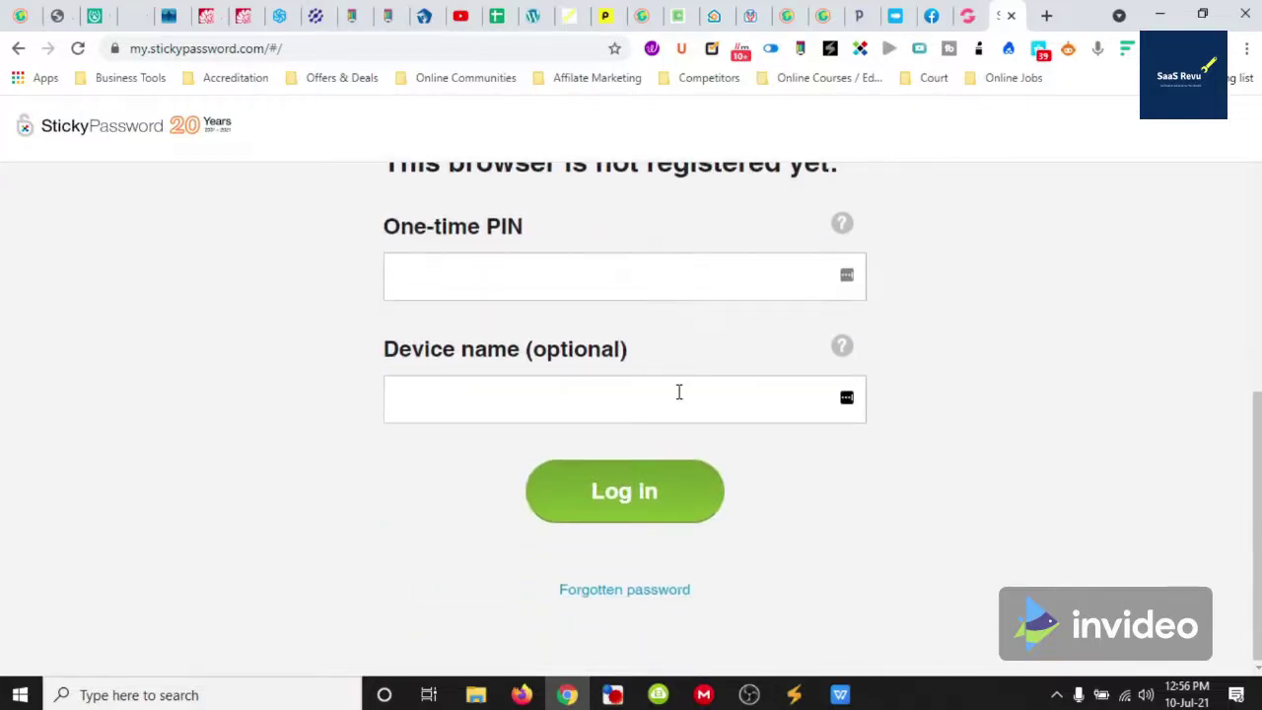
{"action": "scroll", "coordinate": [678, 392], "scroll_direction": "up", "scroll_amount": 3}
{"action": "scroll", "coordinate": [395, 453], "scroll_direction": "up", "scroll_amount": 2}
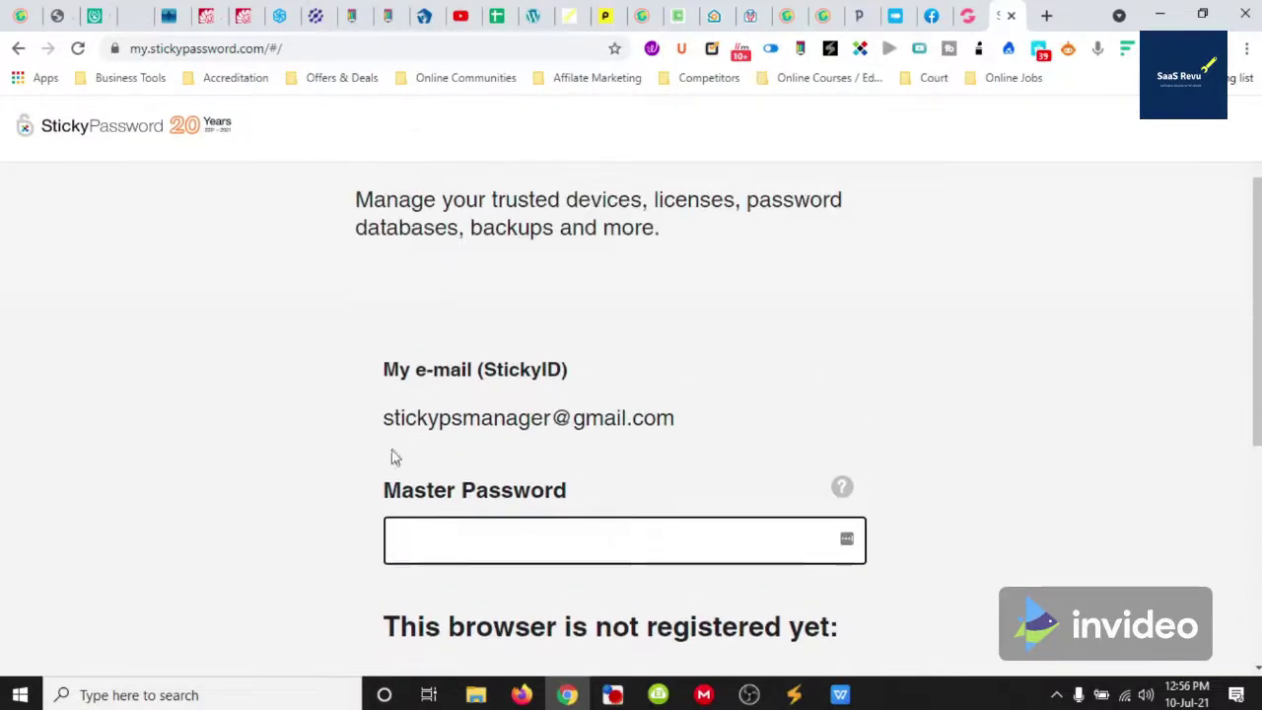
{"action": "scroll", "coordinate": [532, 493], "scroll_direction": "down", "scroll_amount": 2}
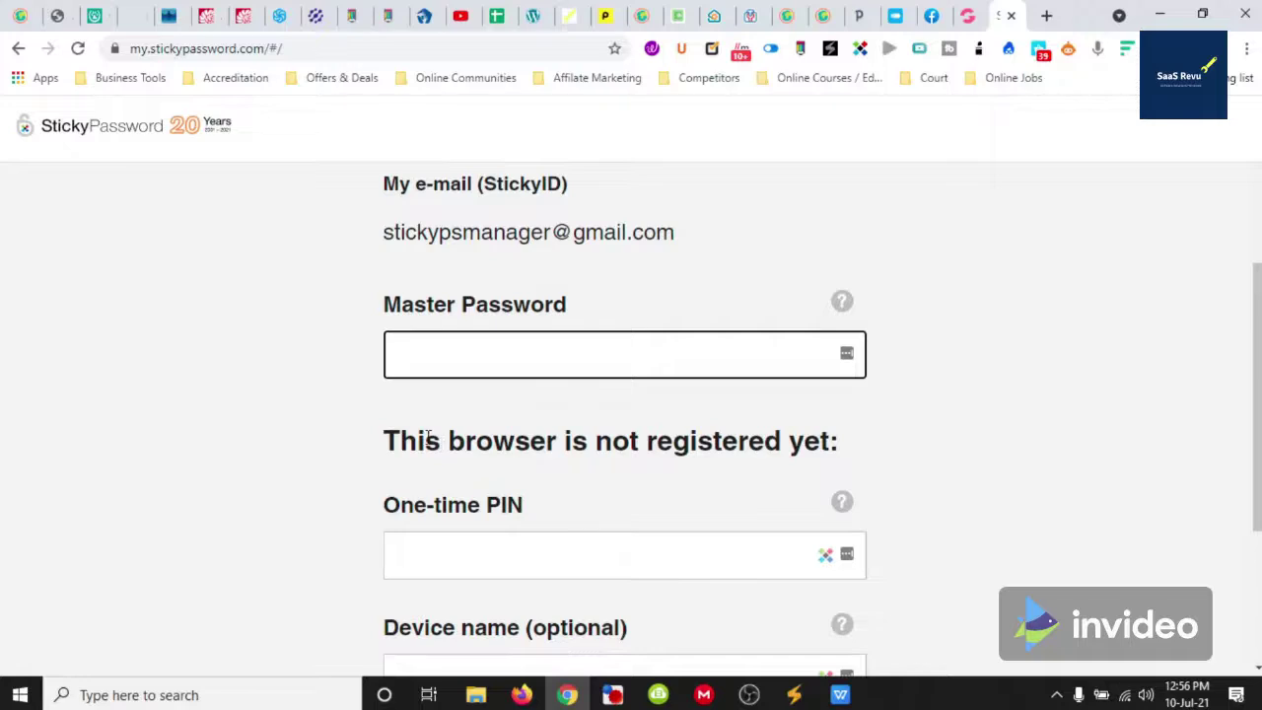
{"action": "scroll", "coordinate": [293, 211], "scroll_direction": "down", "scroll_amount": 3}
{"action": "scroll", "coordinate": [468, 245], "scroll_direction": "up", "scroll_amount": 2}
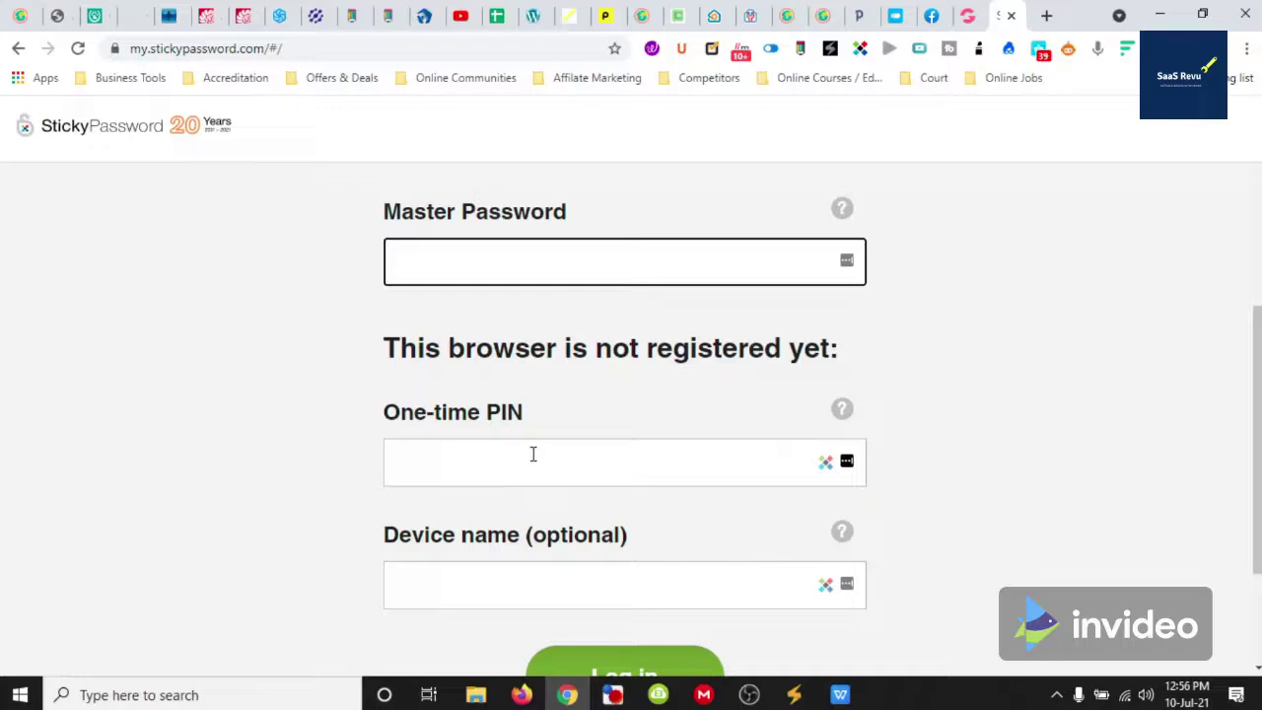
{"action": "scroll", "coordinate": [532, 453], "scroll_direction": "down", "scroll_amount": 1}
{"action": "scroll", "coordinate": [598, 523], "scroll_direction": "up", "scroll_amount": 1}
{"action": "scroll", "coordinate": [466, 507], "scroll_direction": "down", "scroll_amount": 1}
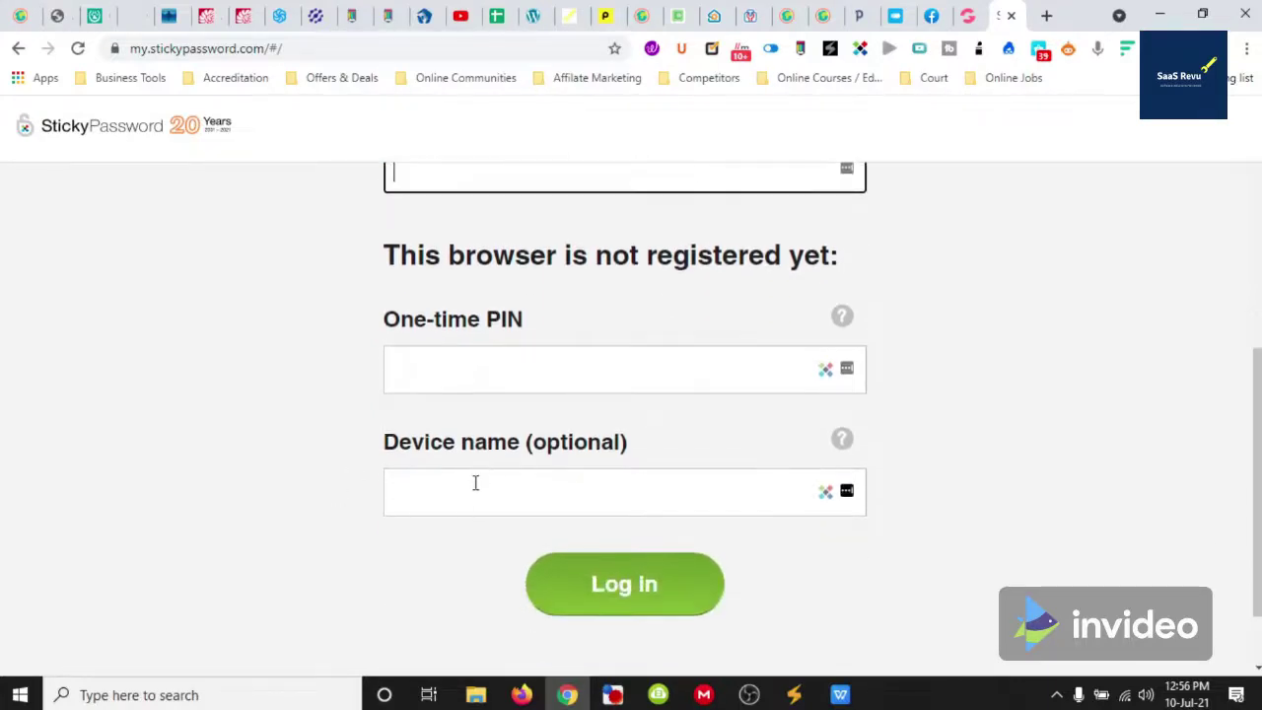
{"action": "left_click", "coordinate": [475, 483]}
{"action": "left_click", "coordinate": [331, 535]}
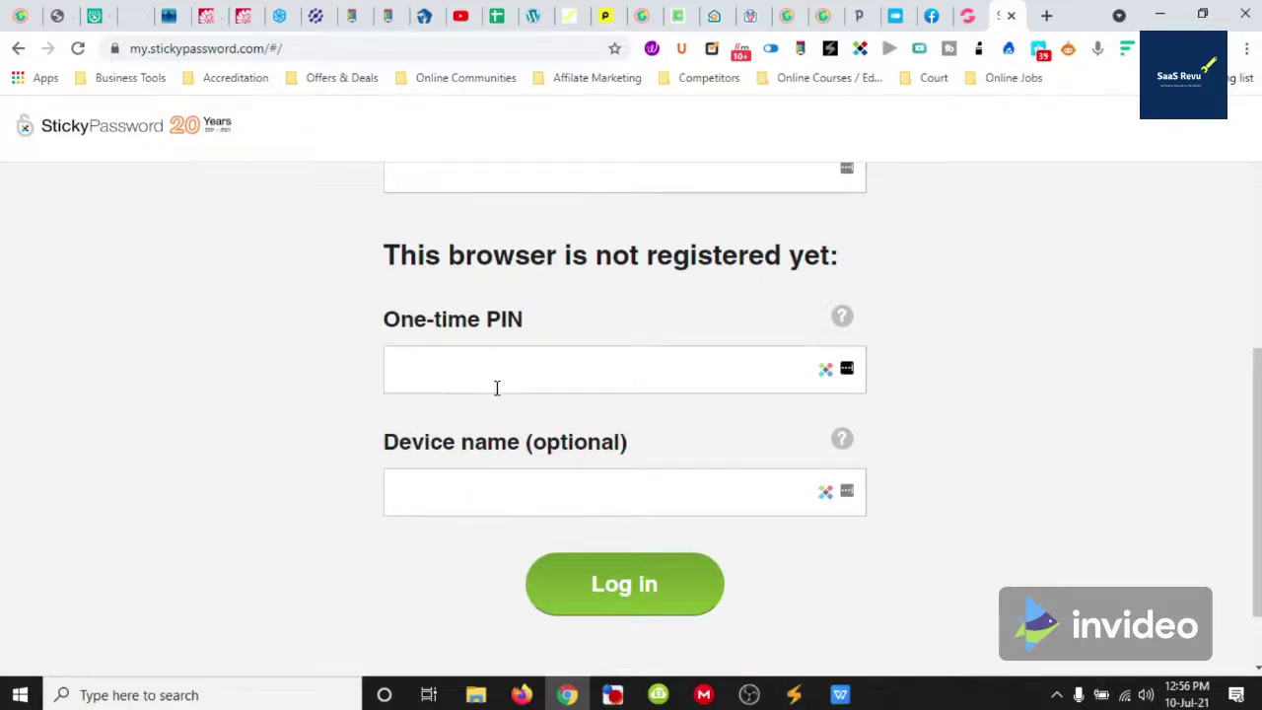
{"action": "scroll", "coordinate": [497, 387], "scroll_direction": "up", "scroll_amount": 5}
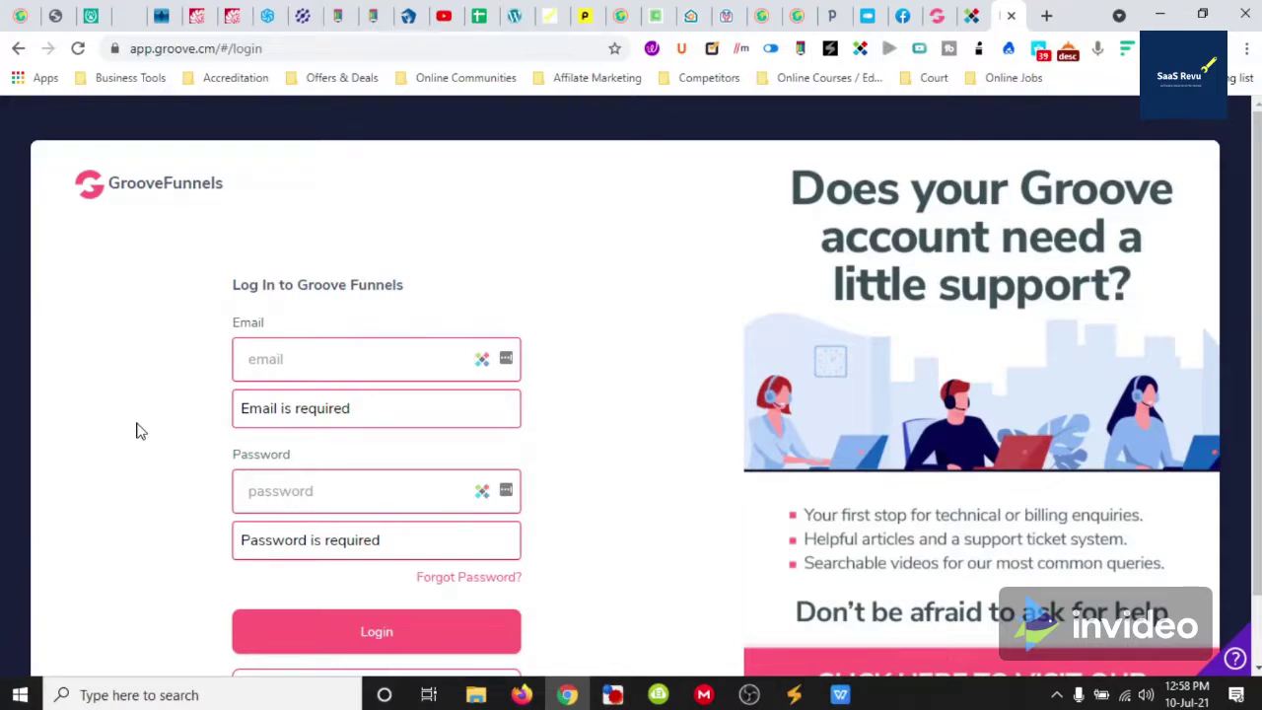
Autofill the GrooveFunnels login with the saved Sticky Password account and sign in
{"action": "left_click", "coordinate": [481, 361]}
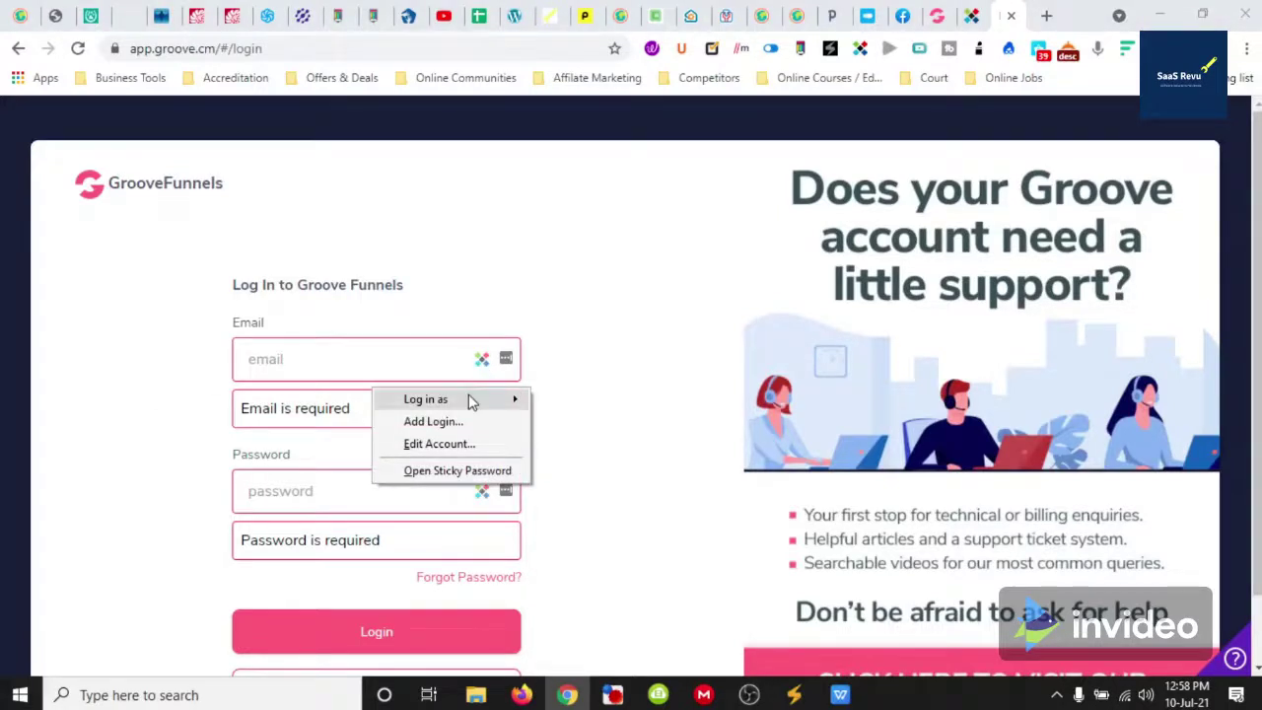
{"action": "mouse_move", "coordinate": [470, 400]}
{"action": "left_click", "coordinate": [574, 402]}
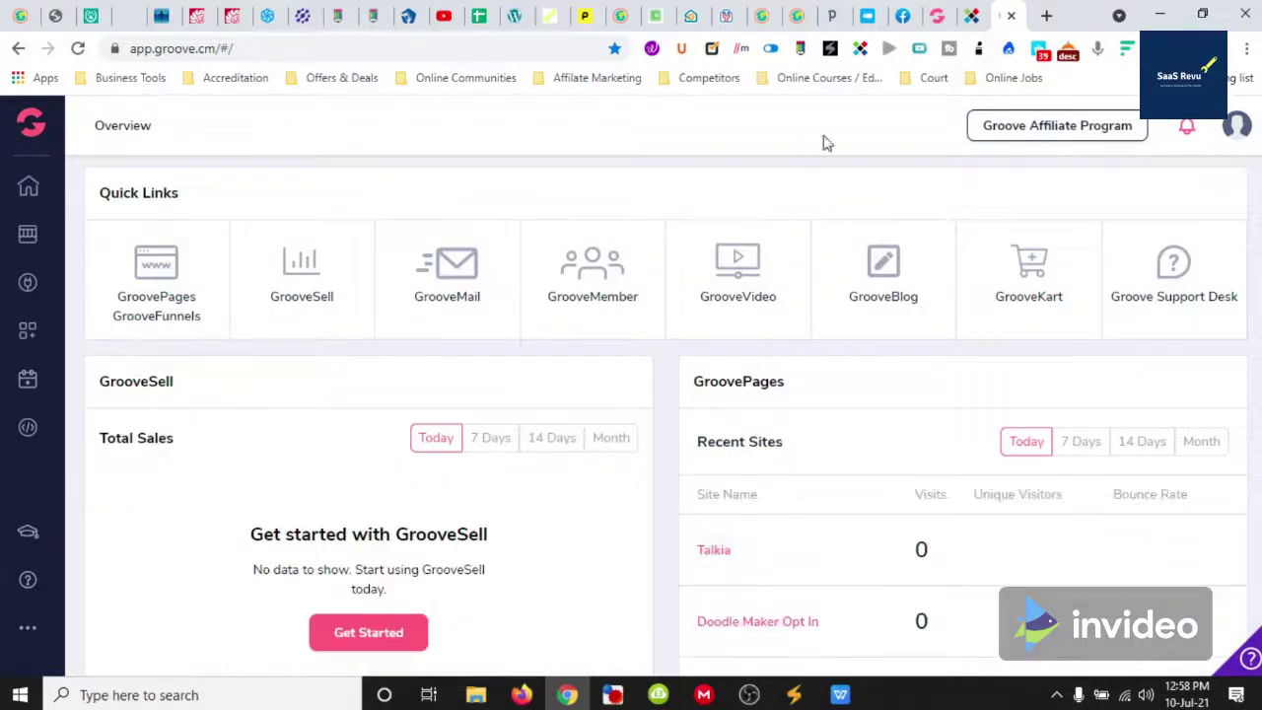
Switch to the StickyAccount login tab and return to the Sticky Password home page via its logo
{"action": "left_click", "coordinate": [974, 16]}
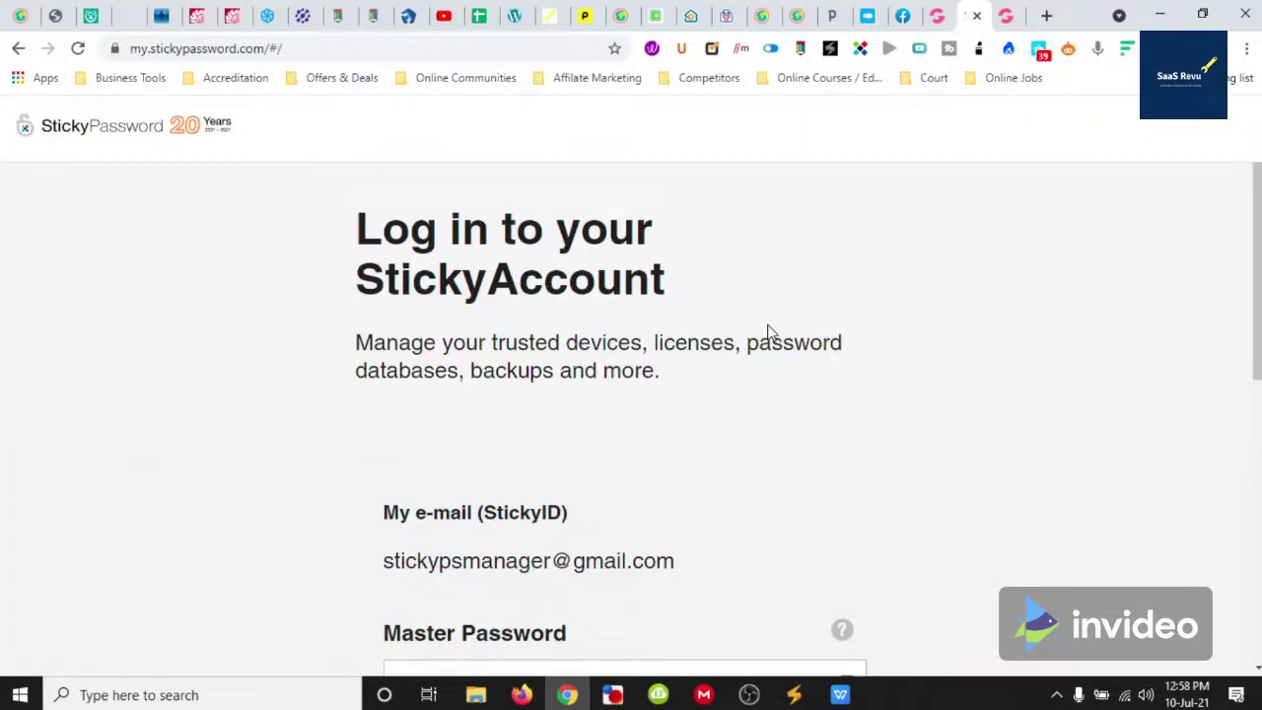
{"action": "scroll", "coordinate": [766, 326], "scroll_direction": "down", "scroll_amount": 5}
{"action": "scroll", "coordinate": [766, 325], "scroll_direction": "up", "scroll_amount": 5}
{"action": "left_click", "coordinate": [74, 133]}
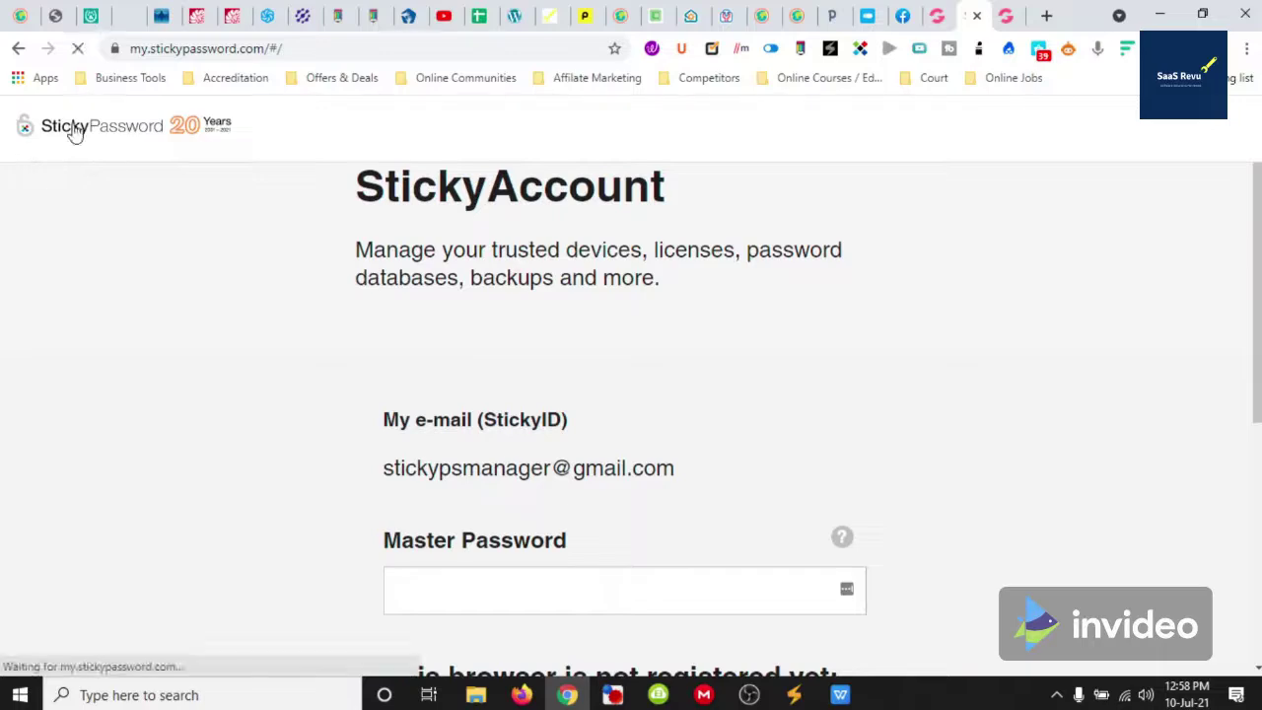